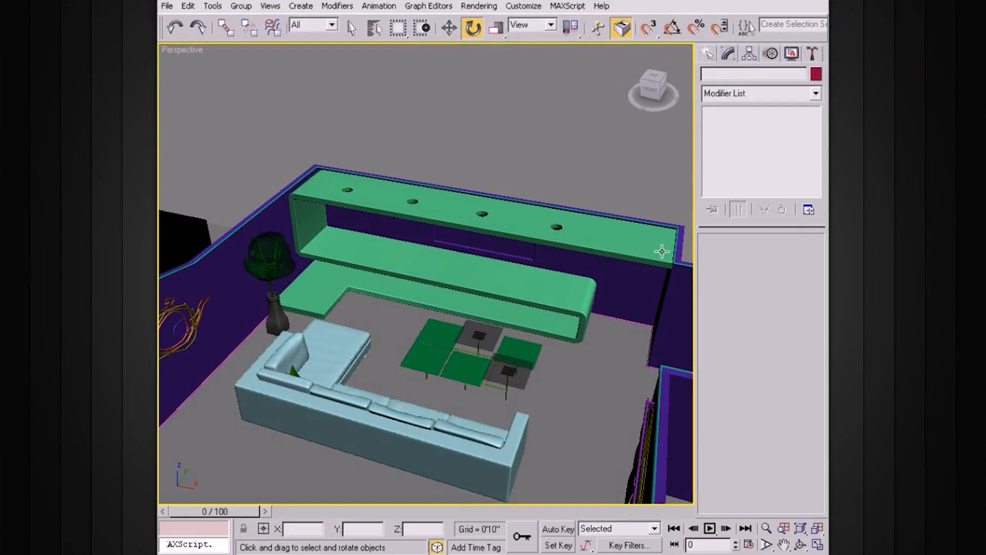
# Create a sphere with a radius of about 1'1 26/32" on the floor between the sofa and the shelf unit
pyautogui.click(706, 55)
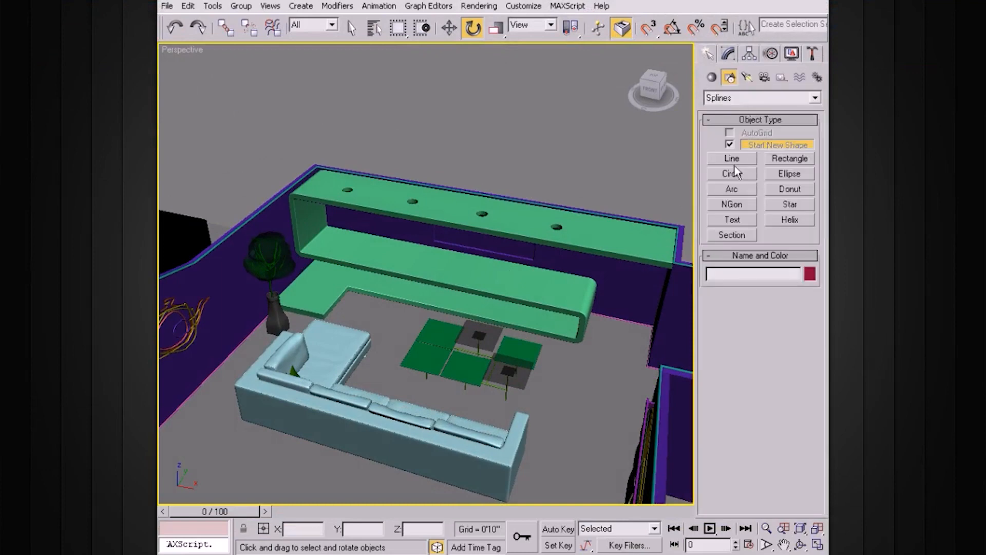
pyautogui.click(719, 98)
pyautogui.click(710, 77)
pyautogui.click(711, 77)
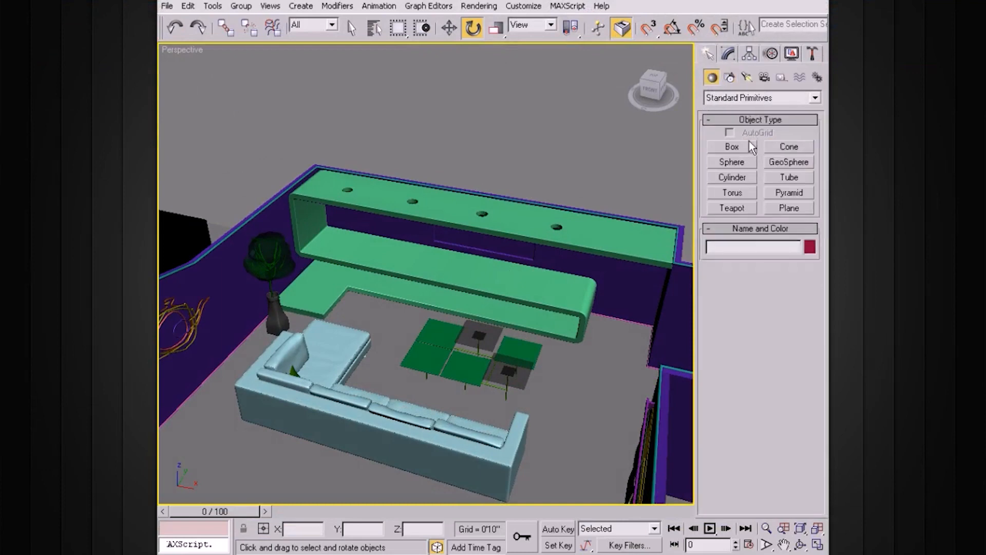
pyautogui.click(731, 162)
pyautogui.keyDown('alt'); pyautogui.moveTo(639, 222); pyautogui.dragTo(567, 279, button='middle'); pyautogui.keyUp('alt')
pyautogui.moveTo(394, 304); pyautogui.dragTo(410, 304)
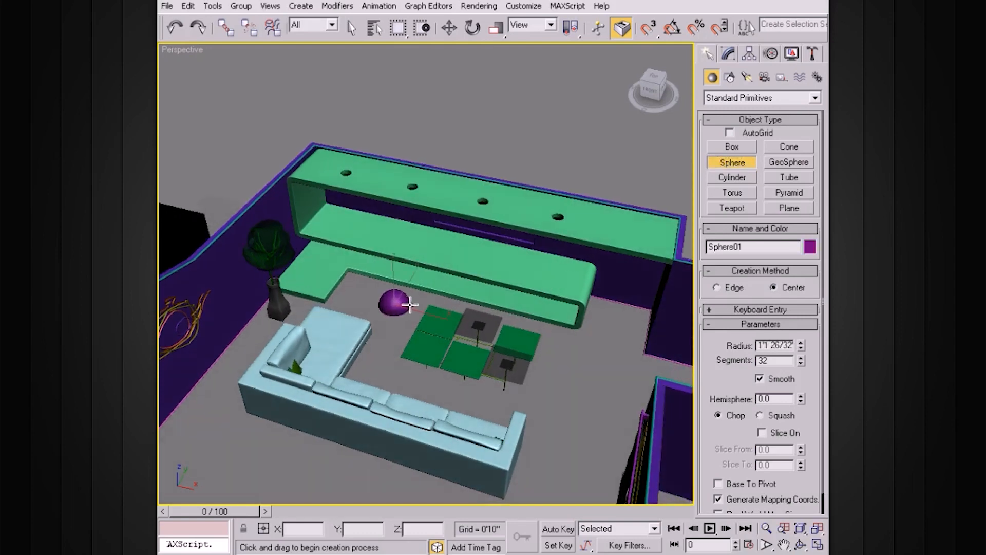
# Raise the sphere off the floor to a height of about 5'0 21/32" at the shelf unit
pyautogui.press('w')
pyautogui.click(397, 246)
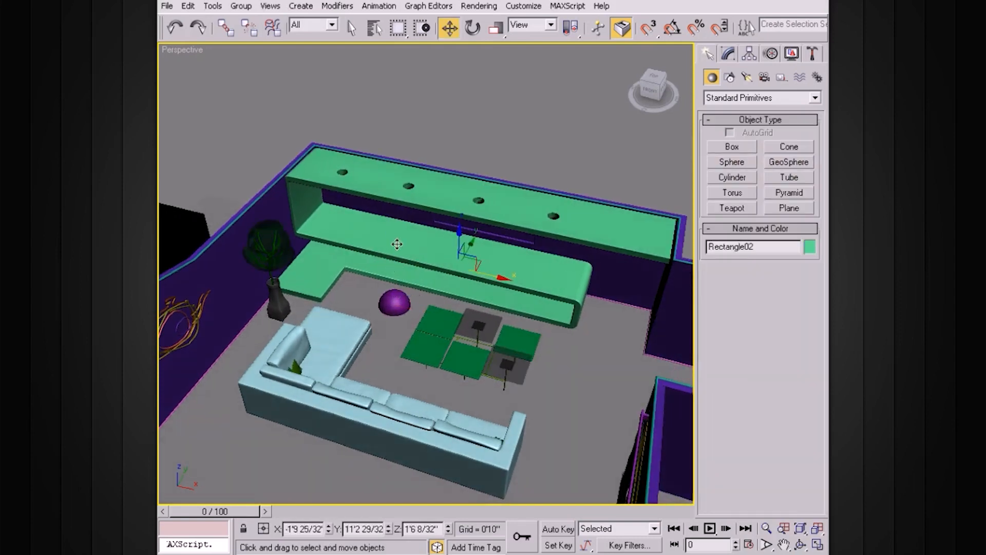
pyautogui.moveTo(394, 303); pyautogui.dragTo(417, 221)
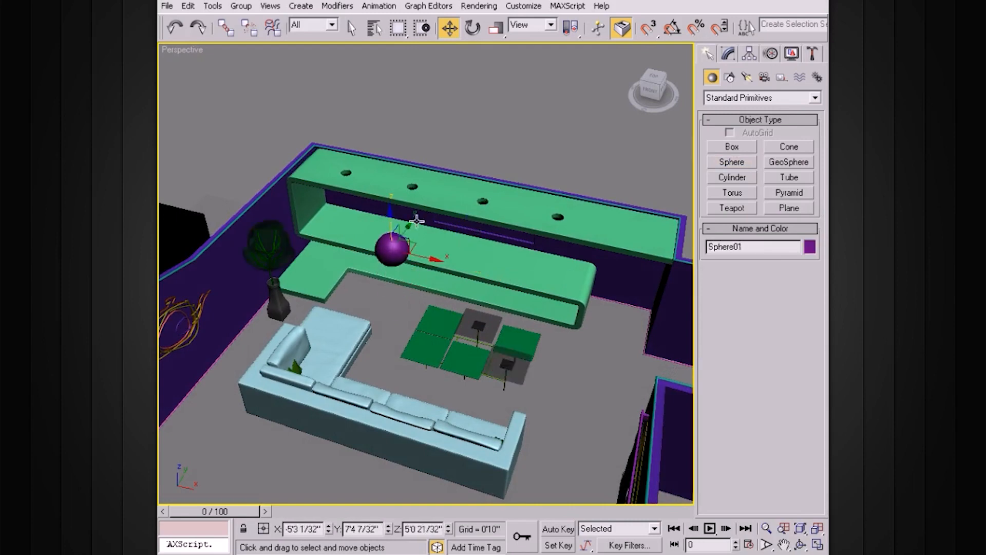
# Show edged faces on the sphere and reduce its segments to 26
pyautogui.press('z')
pyautogui.keyDown('alt'); pyautogui.moveTo(475, 272); pyautogui.dragTo(482, 251, button='middle'); pyautogui.keyUp('alt')
pyautogui.press('F4')
pyautogui.scroll(3, 482, 249)
pyautogui.click(727, 54)
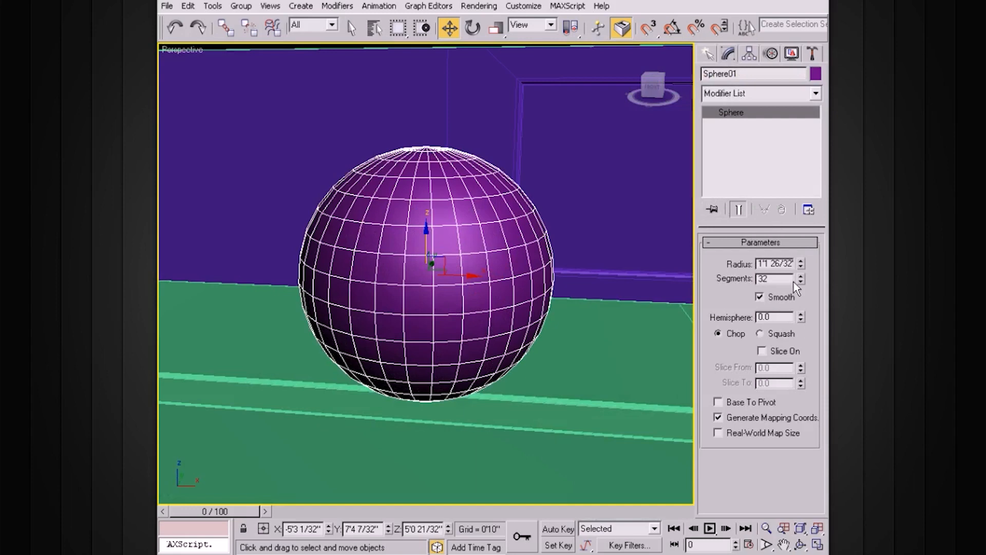
pyautogui.click(801, 281)
pyautogui.click(801, 282)
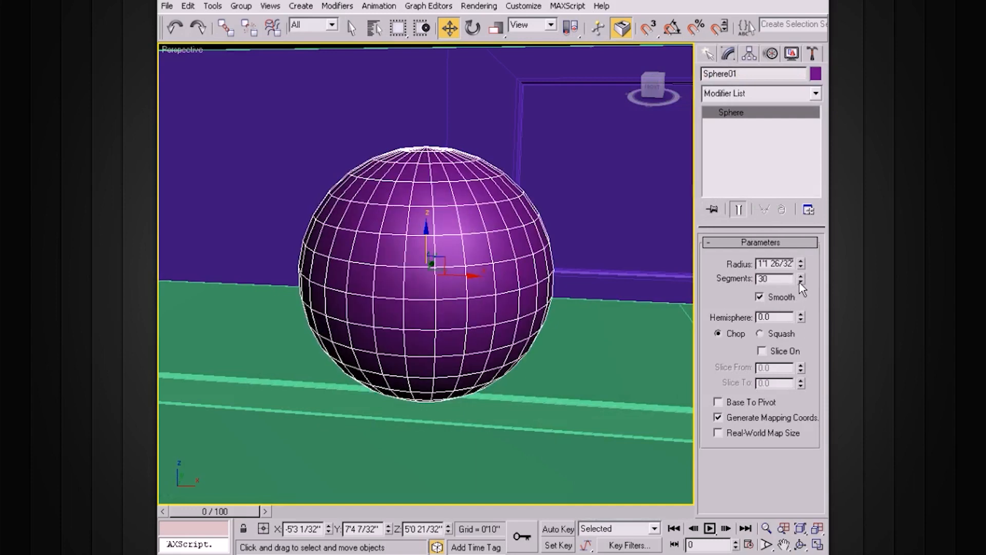
pyautogui.click(801, 282)
pyautogui.click(801, 282)
pyautogui.click(800, 282)
pyautogui.click(801, 282)
pyautogui.keyDown('alt'); pyautogui.moveTo(559, 291); pyautogui.dragTo(518, 256, button='middle'); pyautogui.keyUp('alt')
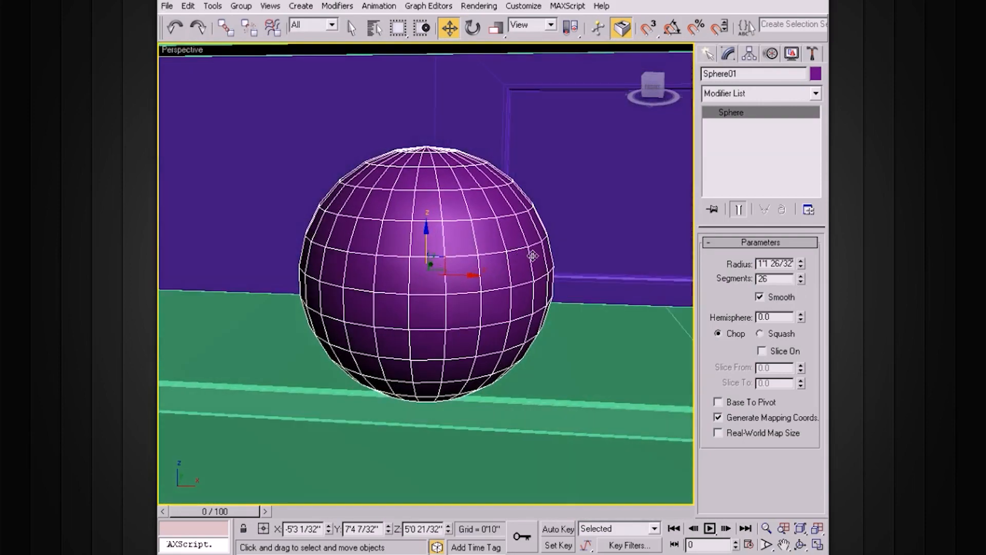
pyautogui.keyDown('alt'); pyautogui.moveTo(532, 325); pyautogui.dragTo(492, 315, button='middle'); pyautogui.keyUp('alt')
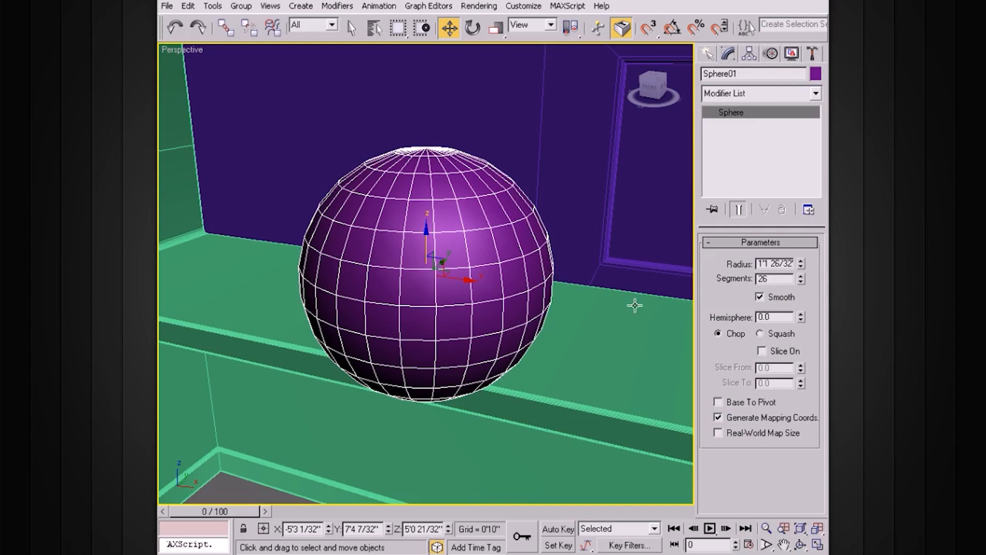
# Try cutting off the sphere's underside with a Hemisphere value of 0.29, and reset the value to 0
pyautogui.click(801, 311)
pyautogui.keyDown('alt'); pyautogui.moveTo(575, 313); pyautogui.dragTo(515, 295, button='middle'); pyautogui.keyUp('alt')
pyautogui.keyDown('alt'); pyautogui.moveTo(489, 361); pyautogui.dragTo(507, 334, button='middle'); pyautogui.keyUp('alt')
pyautogui.click(801, 314)
pyautogui.moveTo(801, 315); pyautogui.dragTo(800, 315)
pyautogui.click(800, 315)
pyautogui.click(801, 315)
pyautogui.click(800, 316)
pyautogui.moveTo(573, 311)
pyautogui.keyDown('alt'); pyautogui.mouseDown(button='middle')
pyautogui.moveTo(571, 355)
pyautogui.moveTo(579, 286)
pyautogui.moveTo(570, 321)
pyautogui.mouseUp(button='middle'); pyautogui.keyUp('alt')
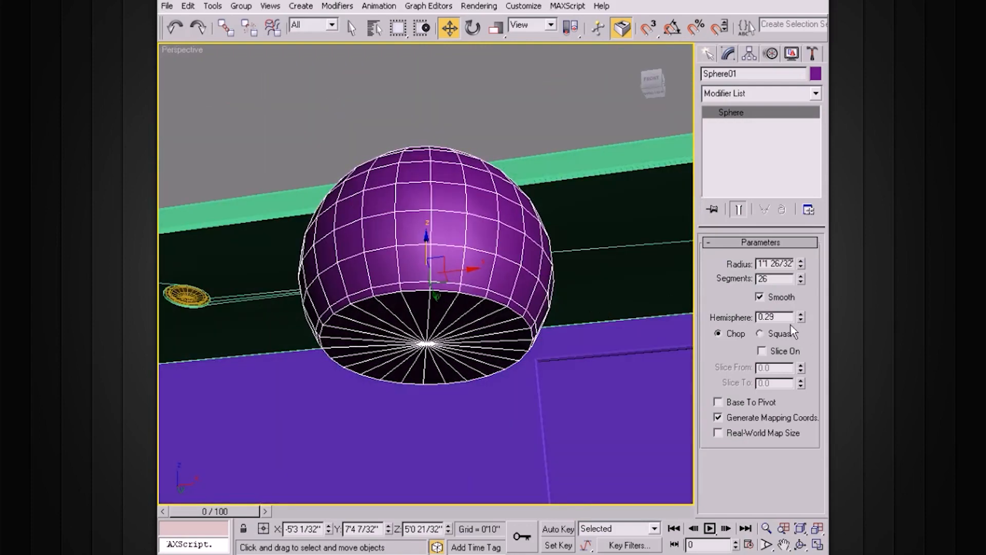
pyautogui.write('0')
pyautogui.press('Return')
pyautogui.keyDown('alt'); pyautogui.moveTo(688, 299); pyautogui.dragTo(525, 279, button='middle'); pyautogui.keyUp('alt')
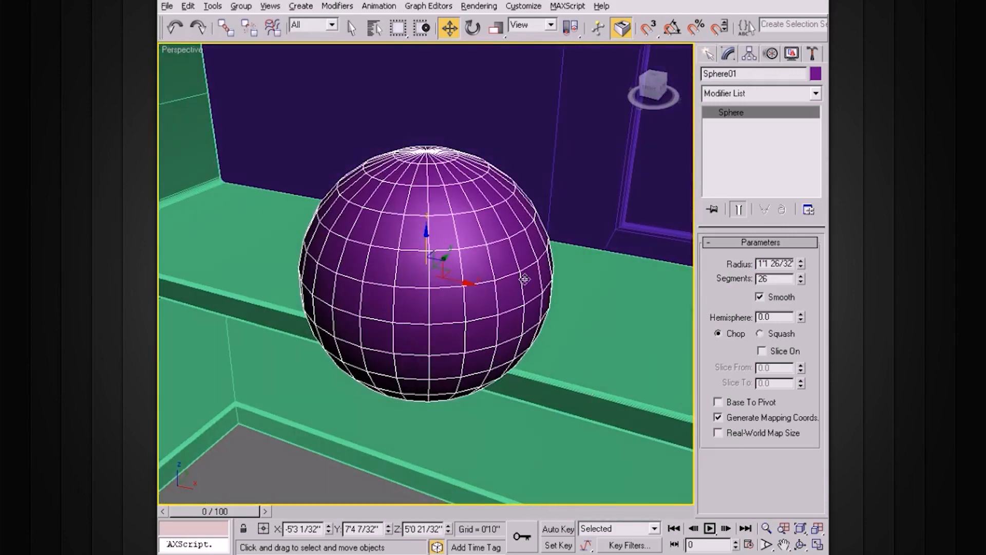
# Convert the sphere to an Editable Poly
pyautogui.keyDown('alt'); pyautogui.moveTo(685, 119); pyautogui.dragTo(652, 147, button='middle'); pyautogui.keyUp('alt')
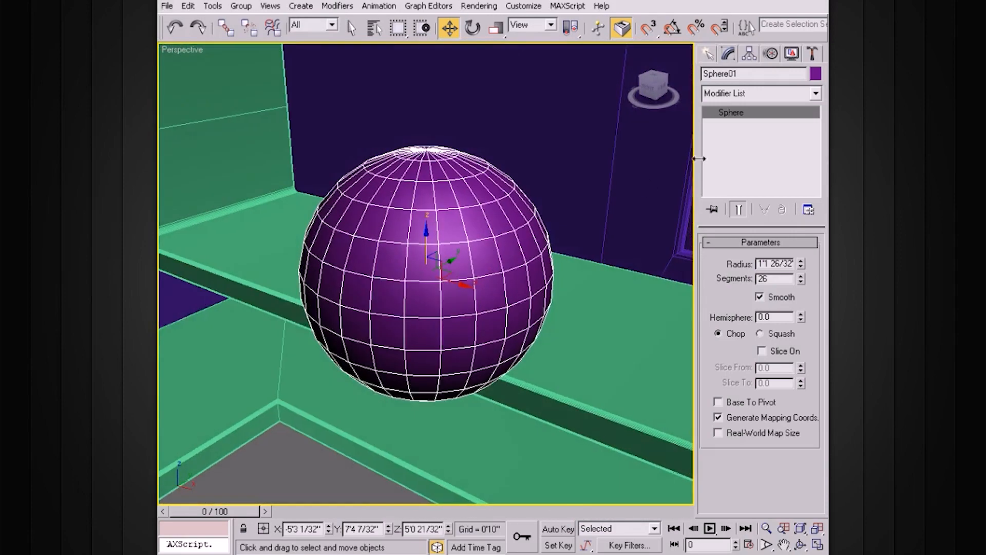
pyautogui.rightClick(736, 117)
pyautogui.click(757, 197)
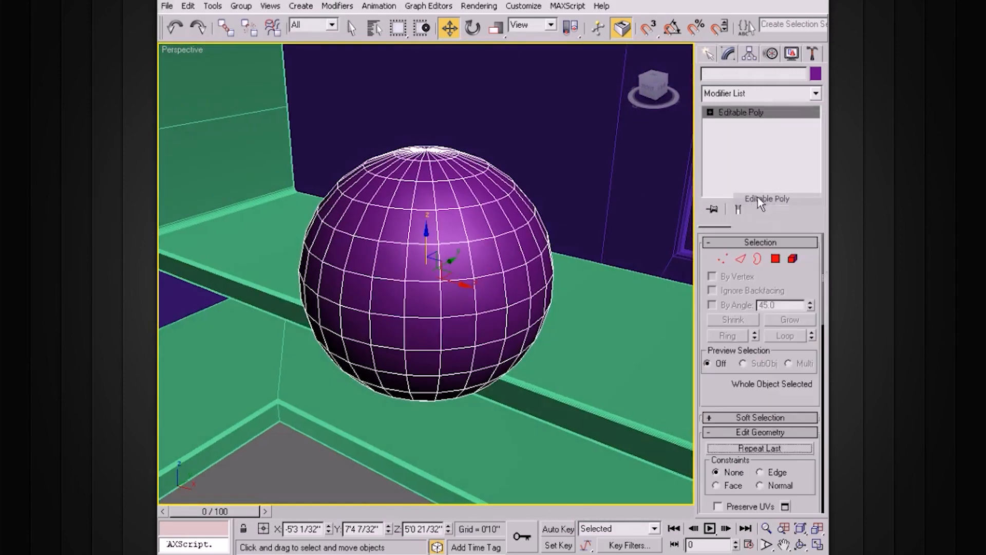
pyautogui.keyDown('alt'); pyautogui.moveTo(575, 212); pyautogui.dragTo(598, 198, button='middle'); pyautogui.keyUp('alt')
pyautogui.click(611, 195)
# Select the polygons of the sphere's upper cap and delete them to leave an open bowl
pyautogui.click(711, 112)
pyautogui.click(487, 232)
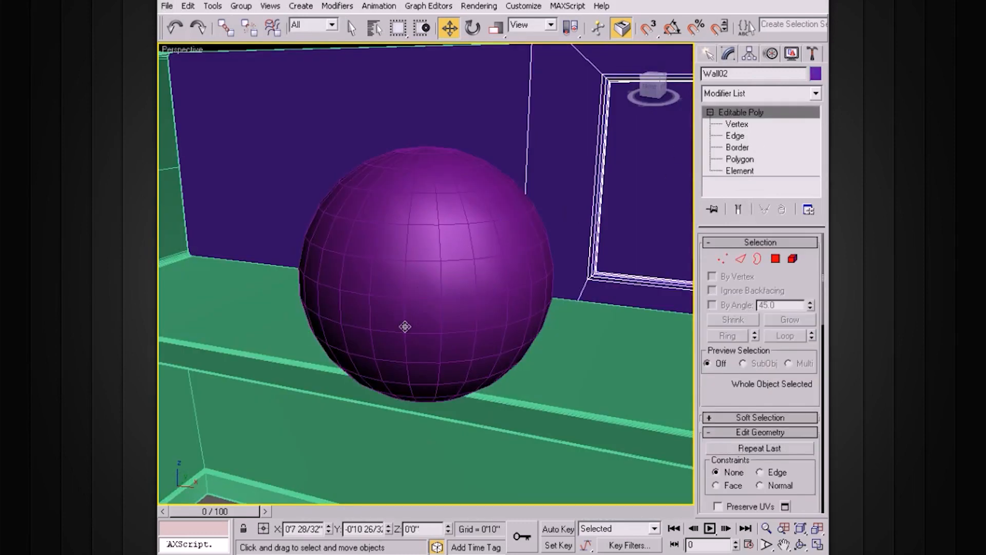
pyautogui.keyDown('alt'); pyautogui.moveTo(404, 366); pyautogui.dragTo(371, 270, button='middle'); pyautogui.keyUp('alt')
pyautogui.click(371, 270)
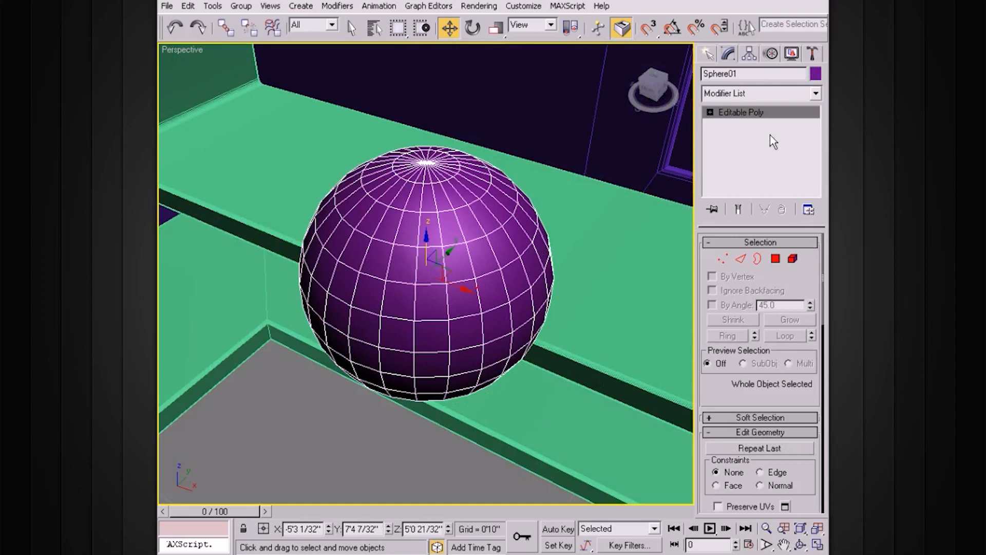
pyautogui.click(708, 115)
pyautogui.click(710, 113)
pyautogui.click(740, 158)
pyautogui.keyDown('alt'); pyautogui.moveTo(475, 257); pyautogui.dragTo(501, 201, button='middle'); pyautogui.keyUp('alt')
pyautogui.moveTo(313, 112); pyautogui.dragTo(538, 192)
pyautogui.keyDown('alt'); pyautogui.moveTo(559, 197); pyautogui.dragTo(545, 226, button='middle'); pyautogui.keyUp('alt')
pyautogui.press('Delete')
pyautogui.click(742, 113)
pyautogui.click(710, 112)
# Apply a Lattice modifier to the open bowl and limit its geometry to Struts Only from Edges
pyautogui.keyDown('alt'); pyautogui.moveTo(624, 194); pyautogui.dragTo(594, 224, button='middle'); pyautogui.keyUp('alt')
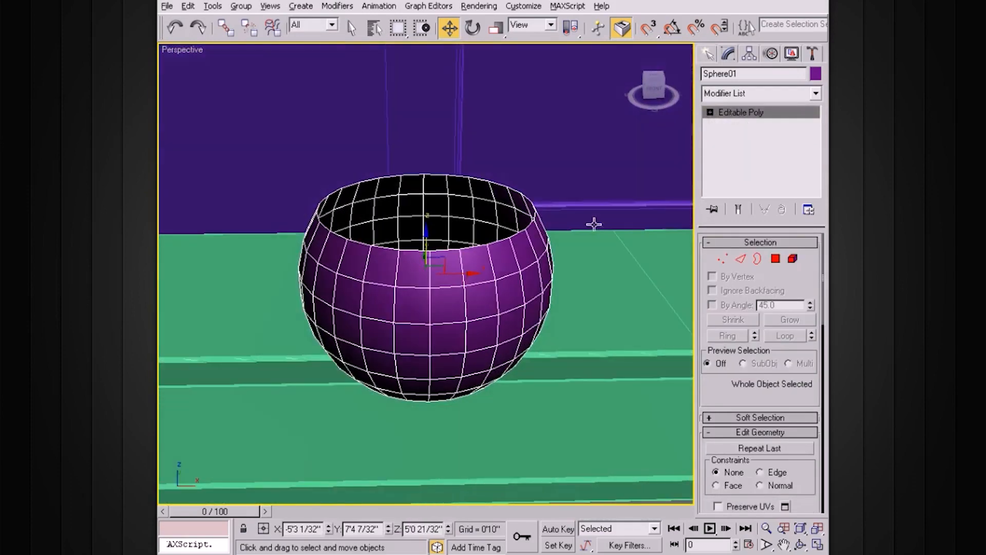
pyautogui.keyDown('alt'); pyautogui.moveTo(529, 263); pyautogui.dragTo(478, 286, button='middle'); pyautogui.keyUp('alt')
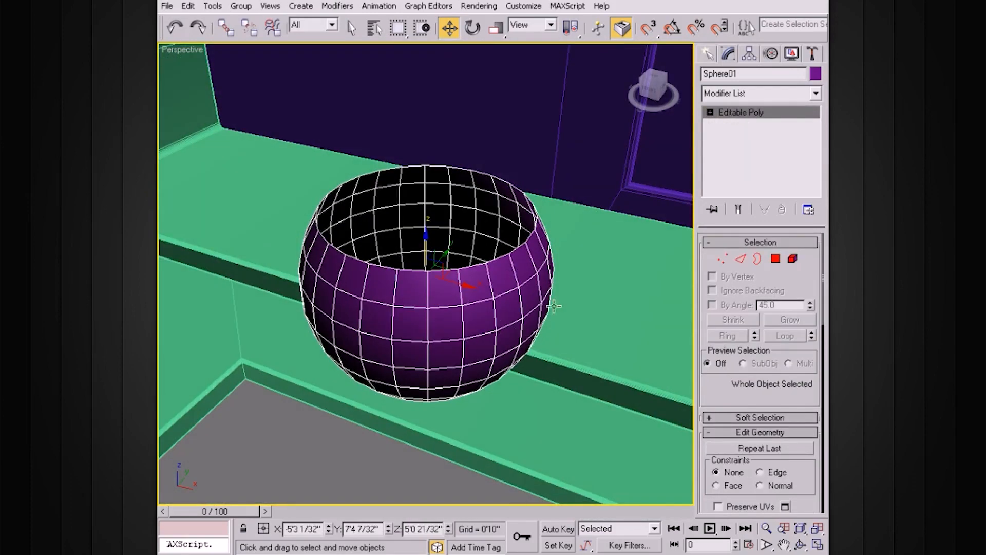
pyautogui.keyDown('alt'); pyautogui.moveTo(496, 247); pyautogui.dragTo(627, 273, button='middle'); pyautogui.keyUp('alt')
pyautogui.click(755, 93)
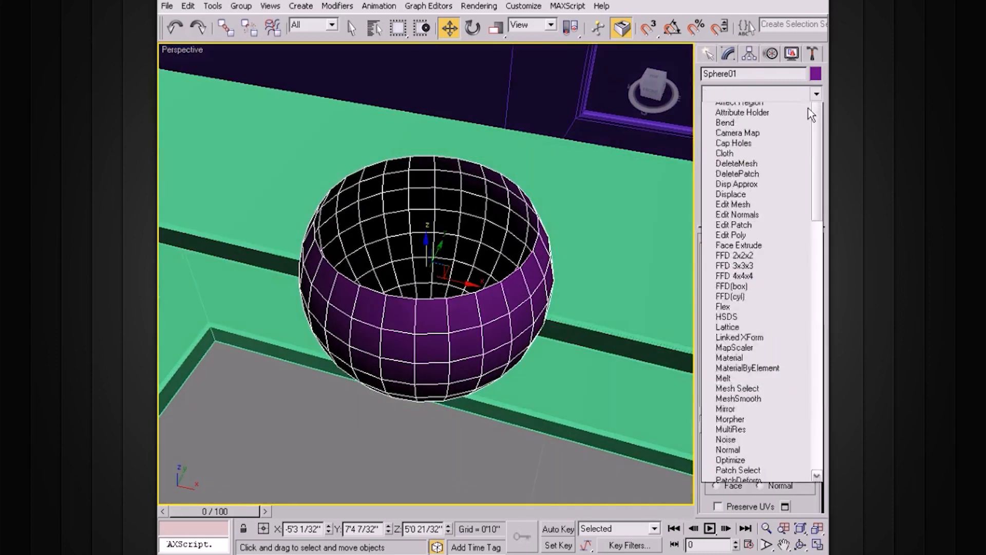
pyautogui.scroll(7, 814, 158)
pyautogui.moveTo(815, 158); pyautogui.dragTo(811, 356)
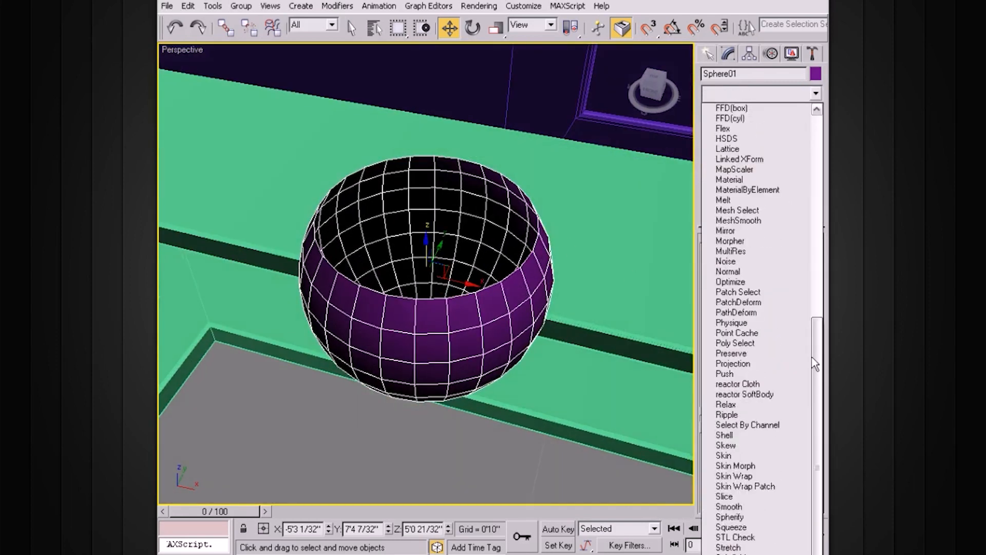
pyautogui.click(746, 149)
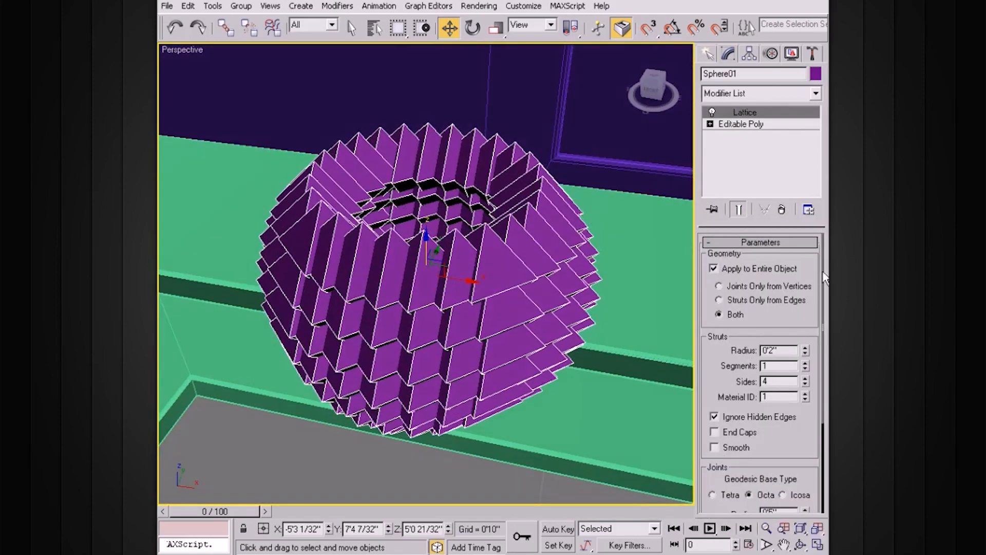
pyautogui.click(719, 300)
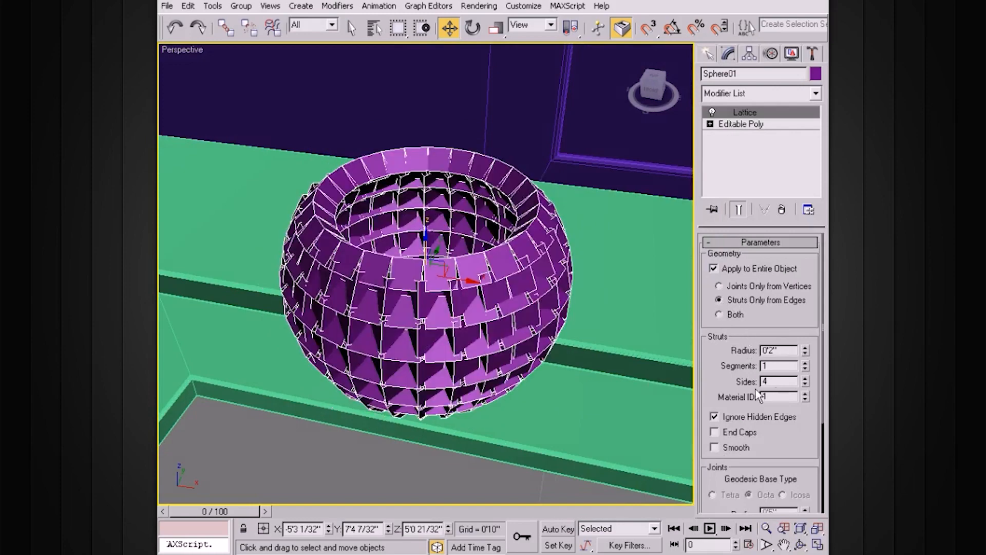
# Reduce the lattice strut radius to 0'0 8/32"
pyautogui.moveTo(805, 355); pyautogui.dragTo(805, 365)
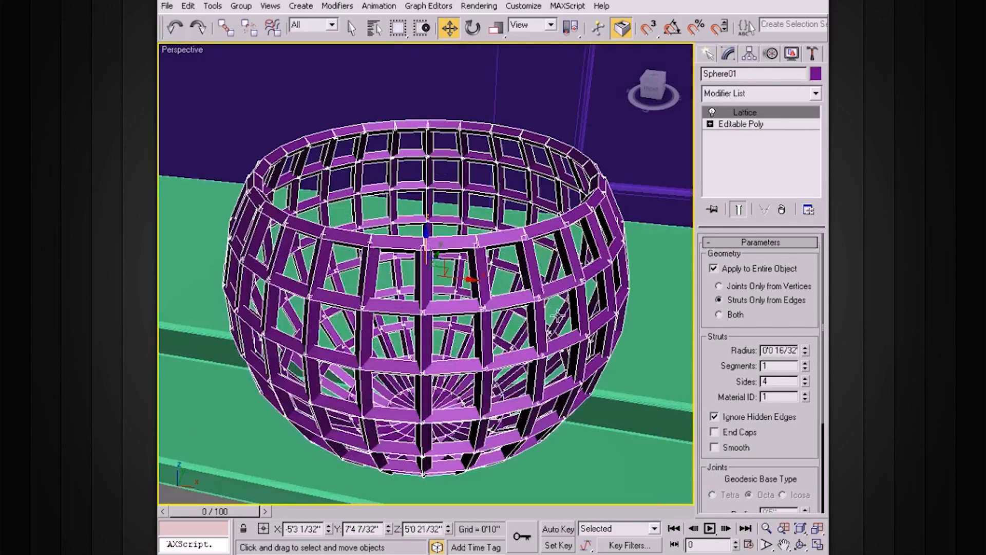
pyautogui.keyDown('alt'); pyautogui.moveTo(558, 314); pyautogui.dragTo(586, 314, button='middle'); pyautogui.keyUp('alt')
pyautogui.scroll(4, 586, 314)
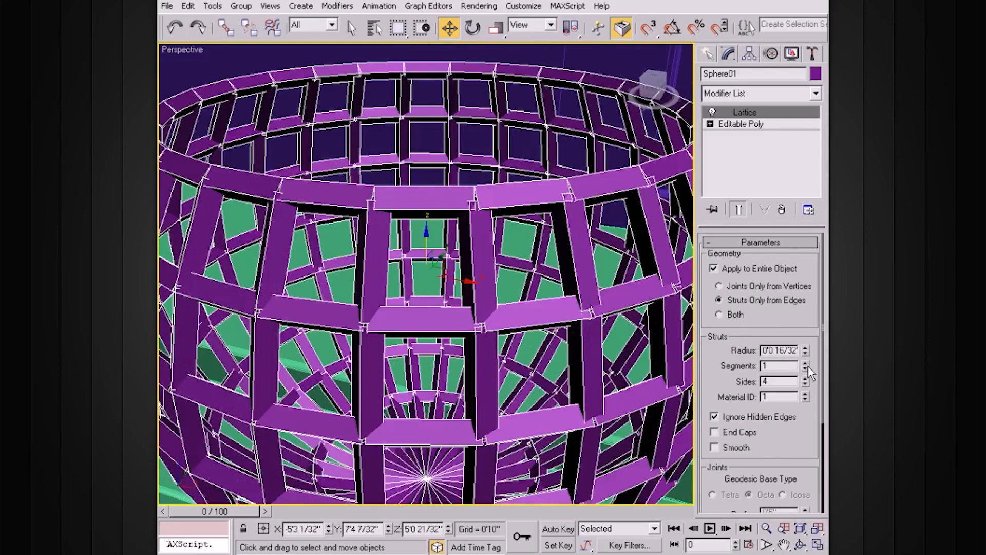
pyautogui.rightClick(806, 354)
pyautogui.hotkey('ctrl', 'z')
pyautogui.press('Return')
pyautogui.keyDown('alt'); pyautogui.moveTo(606, 323); pyautogui.dragTo(596, 289, button='middle'); pyautogui.keyUp('alt')
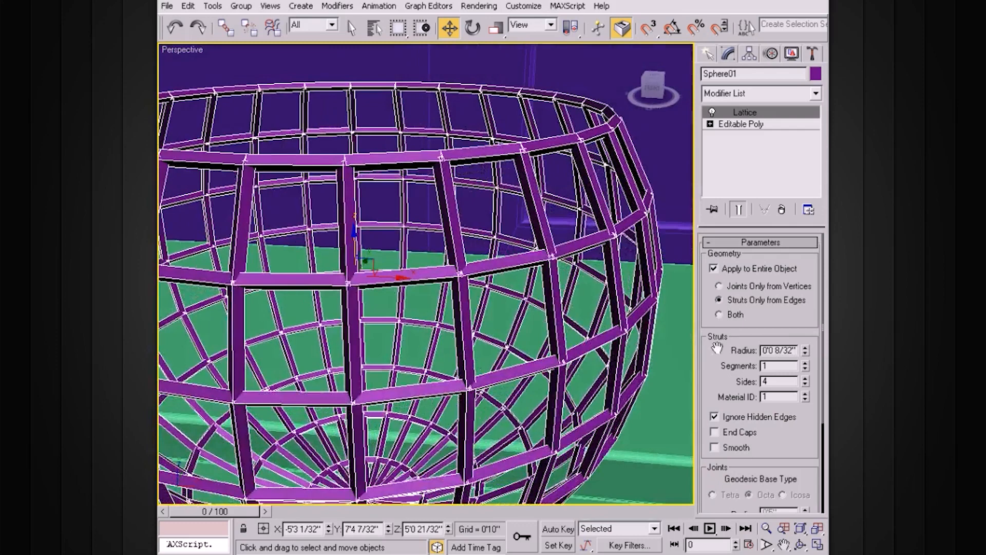
# Raise the lattice struts to 10 sides and turn on smoothing for them
pyautogui.click(805, 379)
pyautogui.click(804, 379)
pyautogui.click(805, 378)
pyautogui.click(804, 379)
pyautogui.click(804, 379)
pyautogui.click(804, 379)
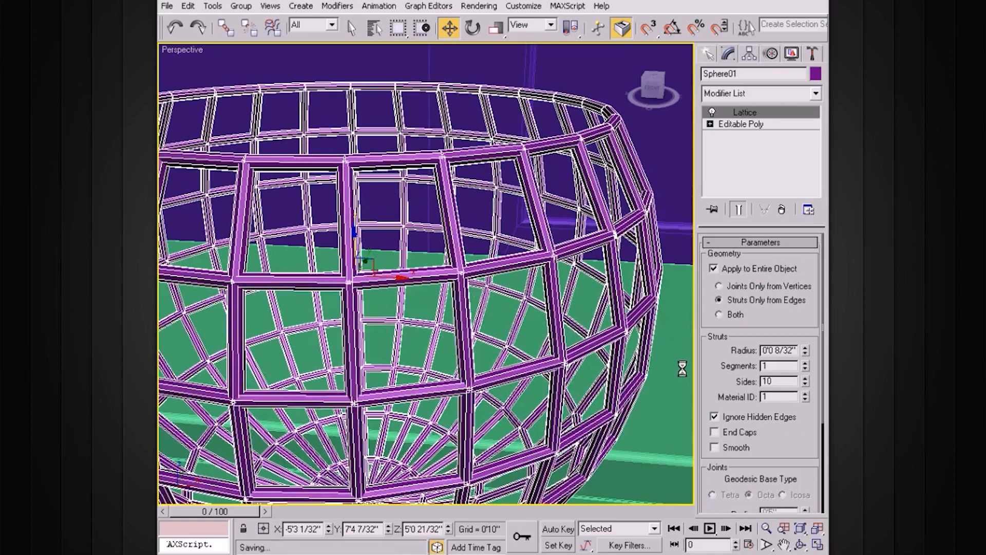
pyautogui.click(715, 447)
pyautogui.keyDown('alt'); pyautogui.moveTo(585, 355); pyautogui.dragTo(581, 353, button='middle'); pyautogui.keyUp('alt')
pyautogui.keyDown('alt'); pyautogui.moveTo(564, 289); pyautogui.dragTo(465, 285, button='middle'); pyautogui.keyUp('alt')
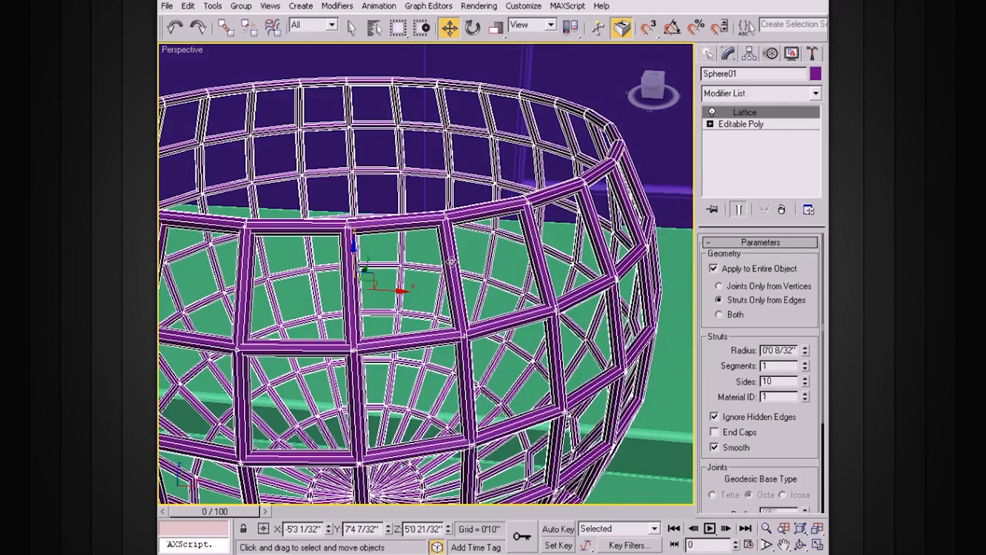
# Set the lattice struts to 4 segments
pyautogui.click(806, 362)
pyautogui.click(805, 362)
pyautogui.click(805, 363)
pyautogui.moveTo(597, 288)
pyautogui.keyDown('alt'); pyautogui.mouseDown(button='middle')
pyautogui.moveTo(488, 234)
pyautogui.moveTo(605, 301)
pyautogui.mouseUp(button='middle'); pyautogui.keyUp('alt')
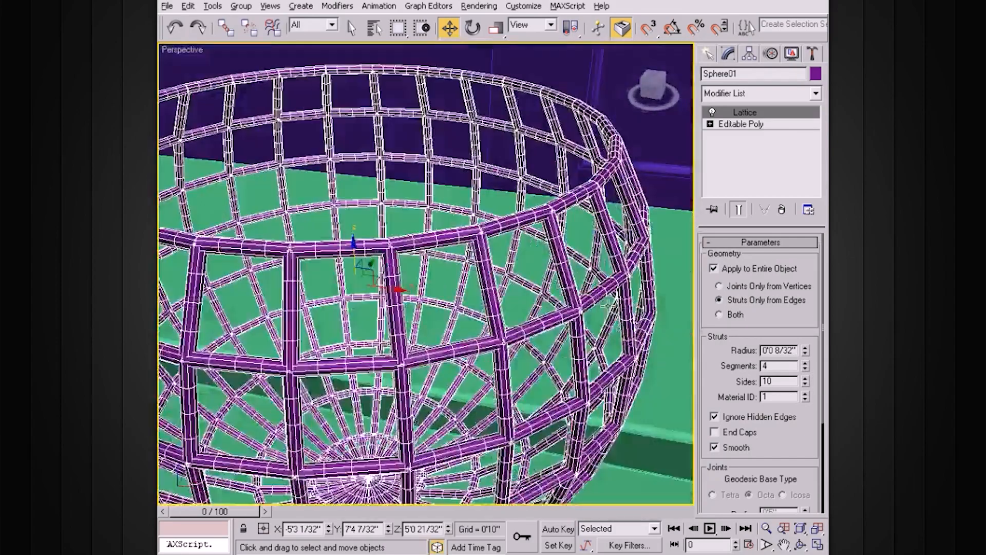
pyautogui.scroll(-3, 624, 285)
pyautogui.click(620, 262)
pyautogui.keyDown('alt'); pyautogui.moveTo(620, 261); pyautogui.dragTo(581, 330, button='middle'); pyautogui.keyUp('alt')
pyautogui.click(470, 298)
pyautogui.scroll(3, 563, 292)
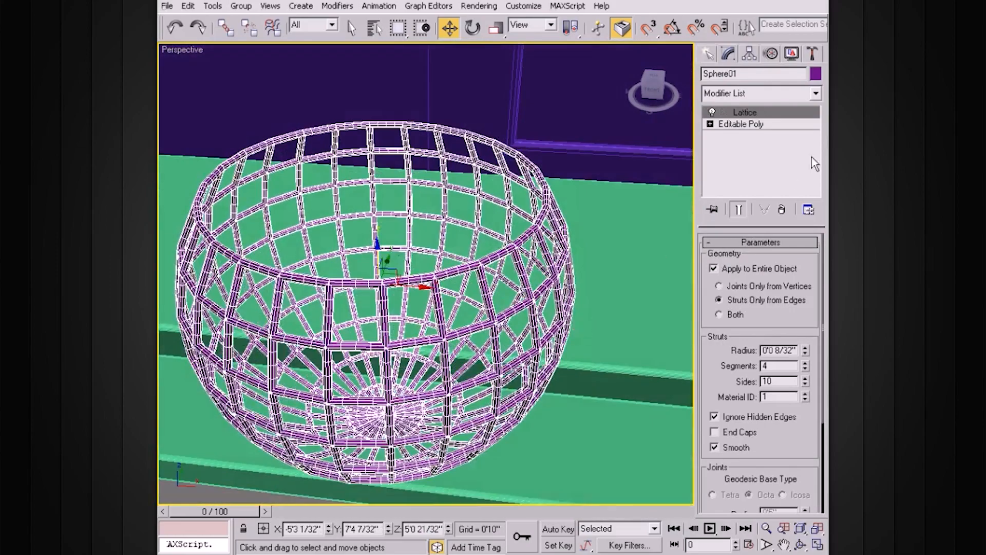
# Add a Noise modifier on top of the bowl's Lattice modifier
pyautogui.click(816, 93)
pyautogui.scroll(-7, 760, 333)
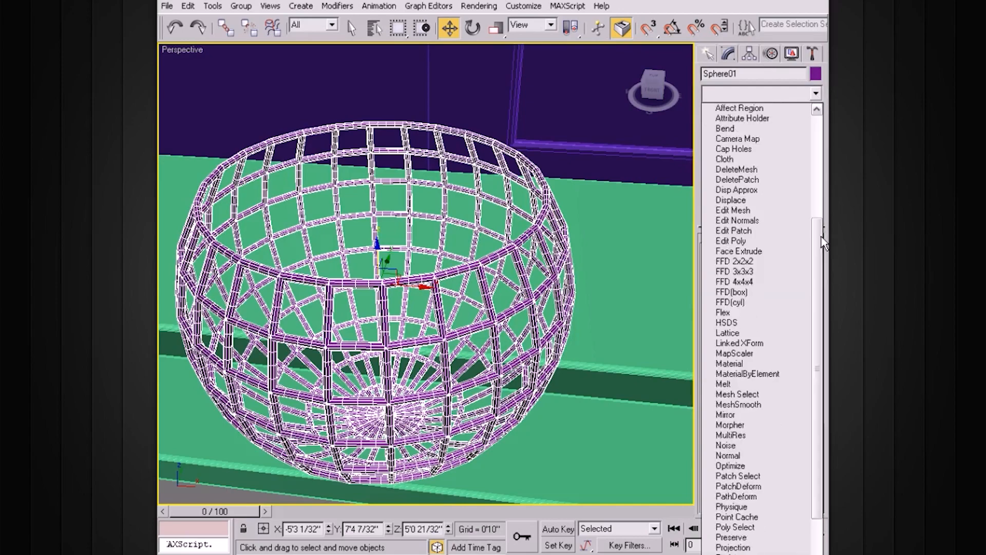
pyautogui.click(750, 445)
pyautogui.keyDown('alt'); pyautogui.moveTo(609, 319); pyautogui.dragTo(622, 282, button='middle'); pyautogui.keyUp('alt')
pyautogui.keyDown('alt'); pyautogui.moveTo(685, 216); pyautogui.dragTo(649, 289, button='middle'); pyautogui.keyUp('alt')
pyautogui.scroll(-3, 648, 289)
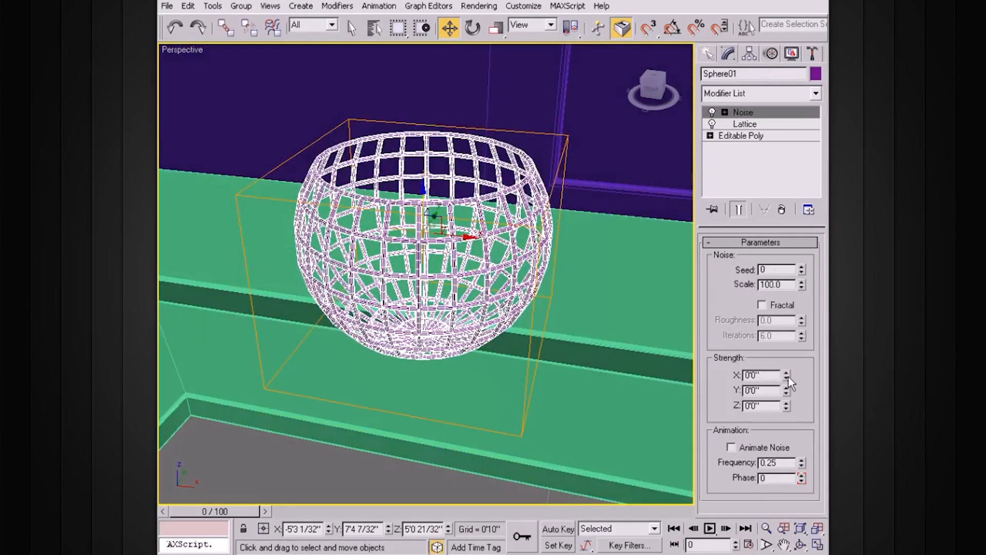
# Set the Noise strength to about 2'11" in X, 3'3 11/32" in Y and 1'10 9/32" in Z
pyautogui.moveTo(786, 374); pyautogui.dragTo(778, 215)
pyautogui.moveTo(785, 375); pyautogui.dragTo(803, 275)
pyautogui.moveTo(790, 374); pyautogui.dragTo(754, 82)
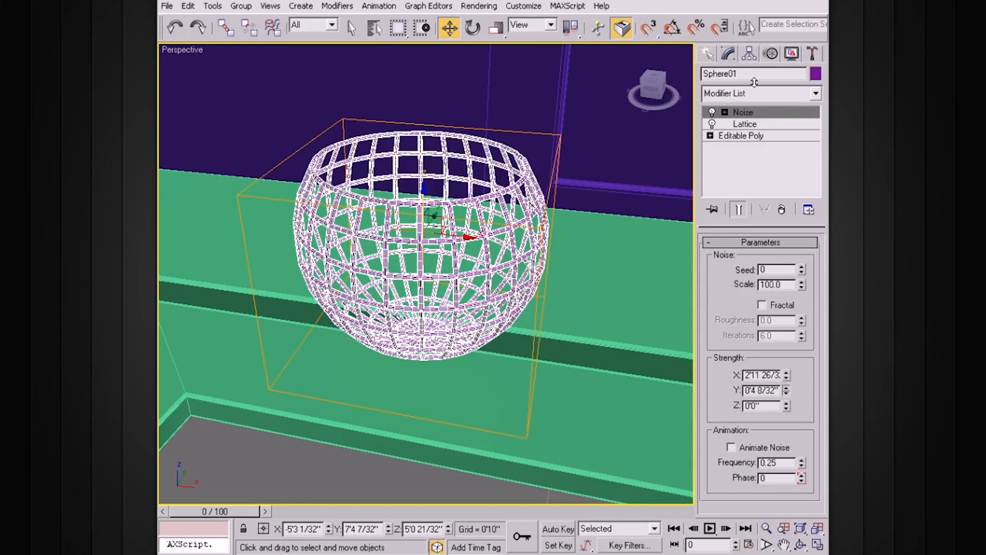
pyautogui.moveTo(767, 206); pyautogui.dragTo(805, 340)
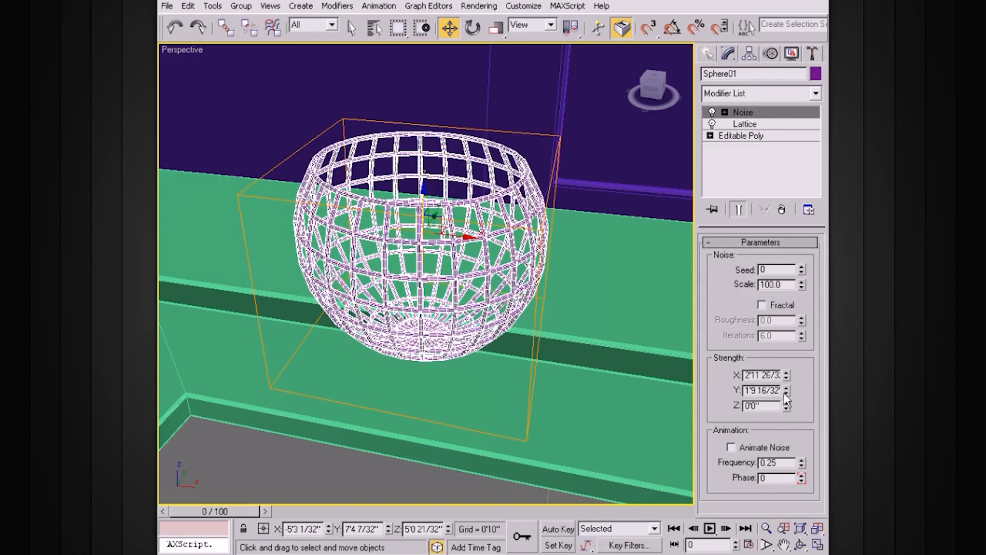
pyautogui.moveTo(772, 241); pyautogui.dragTo(771, 151)
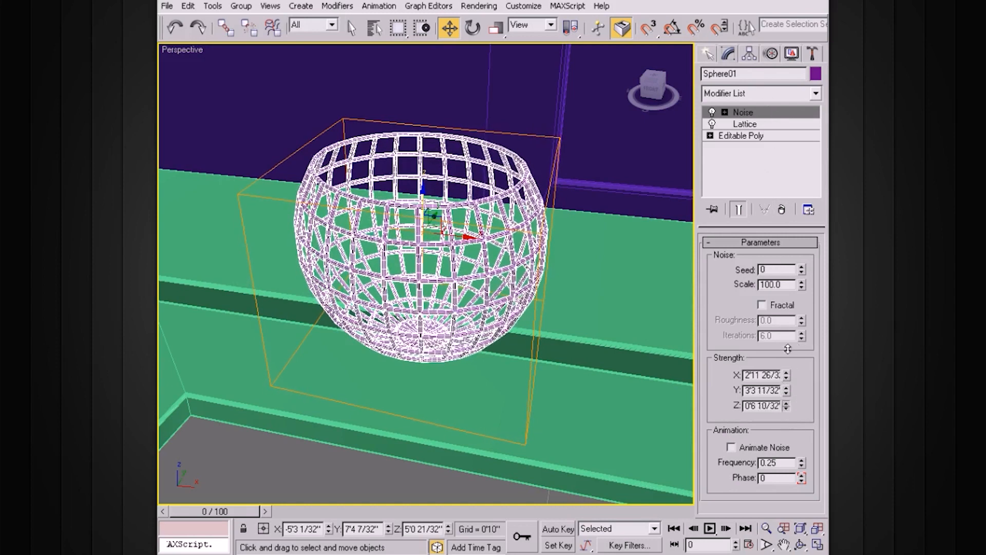
pyautogui.moveTo(788, 348); pyautogui.dragTo(783, 235)
pyautogui.moveTo(787, 402); pyautogui.dragTo(782, 346)
# Set the Noise scale to 50
pyautogui.keyDown('alt'); pyautogui.moveTo(585, 296); pyautogui.dragTo(590, 280, button='middle'); pyautogui.keyUp('alt')
pyautogui.moveTo(785, 284); pyautogui.dragTo(736, 278)
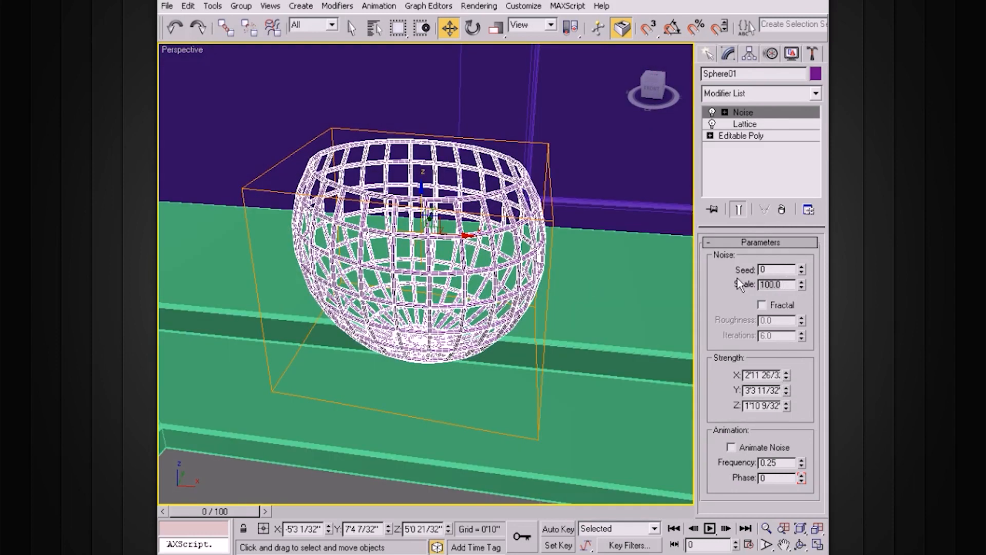
pyautogui.write('50')
pyautogui.press('Return')
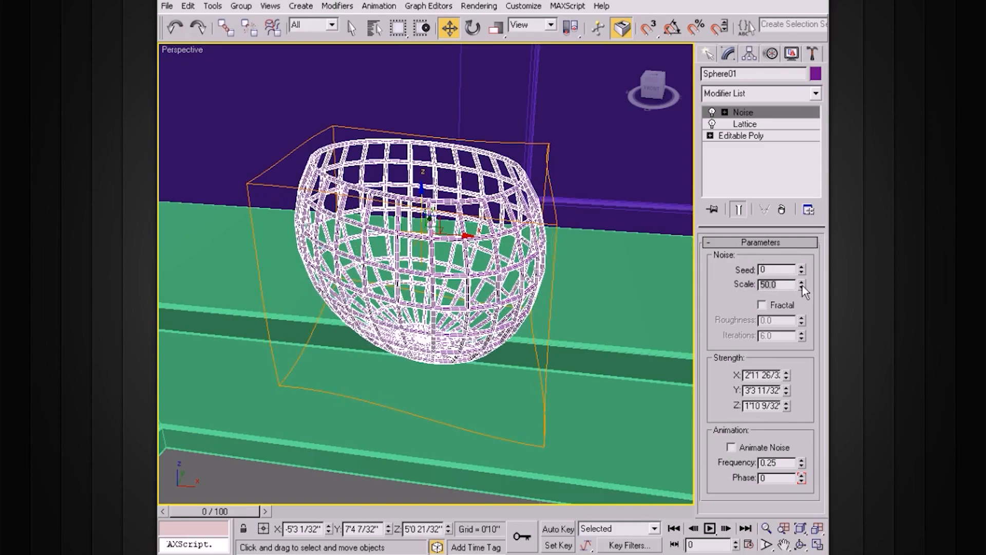
# Set the Noise scale to 22.5
pyautogui.moveTo(462, 237)
pyautogui.keyDown('alt'); pyautogui.mouseDown(button='middle')
pyautogui.moveTo(443, 257)
pyautogui.moveTo(464, 240)
pyautogui.mouseUp(button='middle'); pyautogui.keyUp('alt')
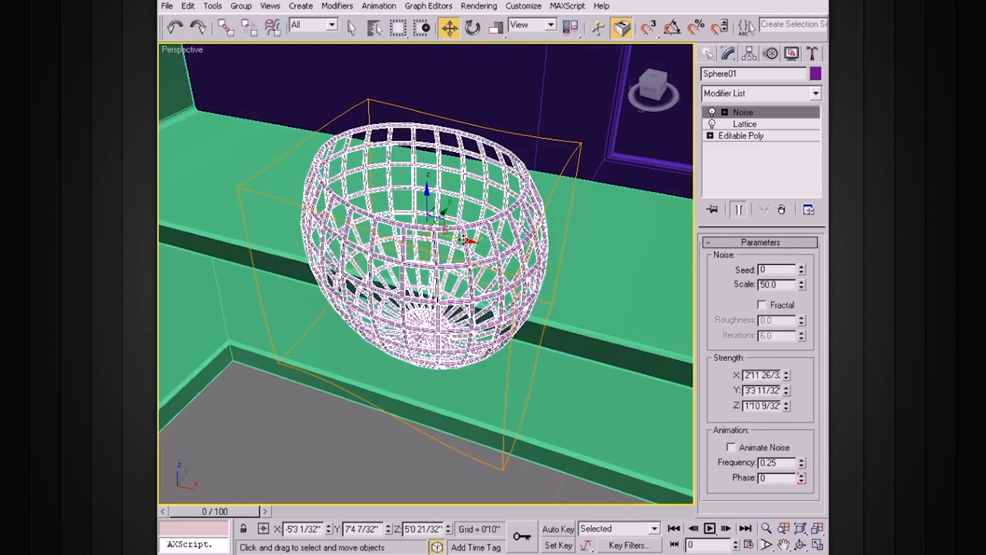
pyautogui.moveTo(802, 285); pyautogui.dragTo(801, 322)
pyautogui.keyDown('alt'); pyautogui.moveTo(429, 237); pyautogui.dragTo(440, 205, button='middle'); pyautogui.keyUp('alt')
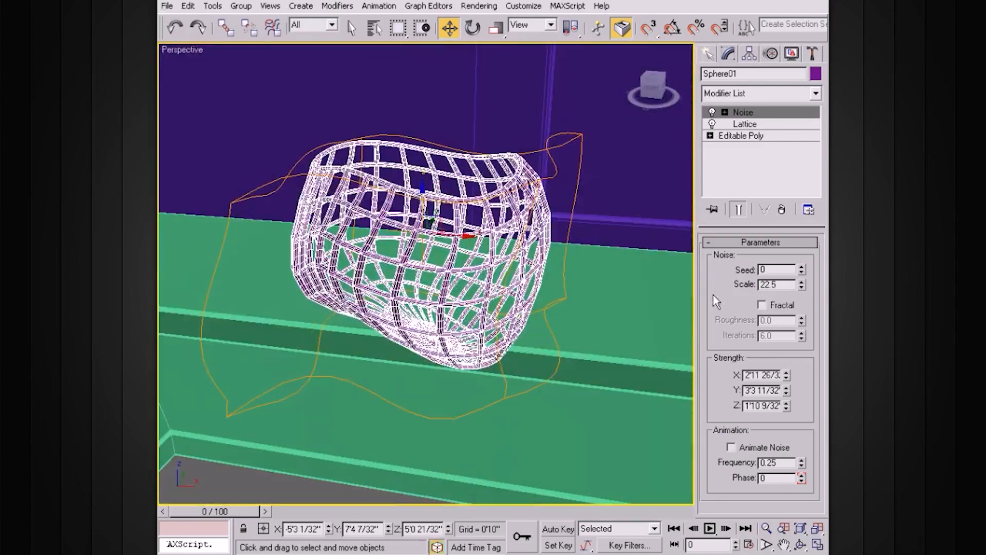
# Enable Fractal for the bowl's Noise modifier and set the noise scale to 79.664
pyautogui.click(763, 304)
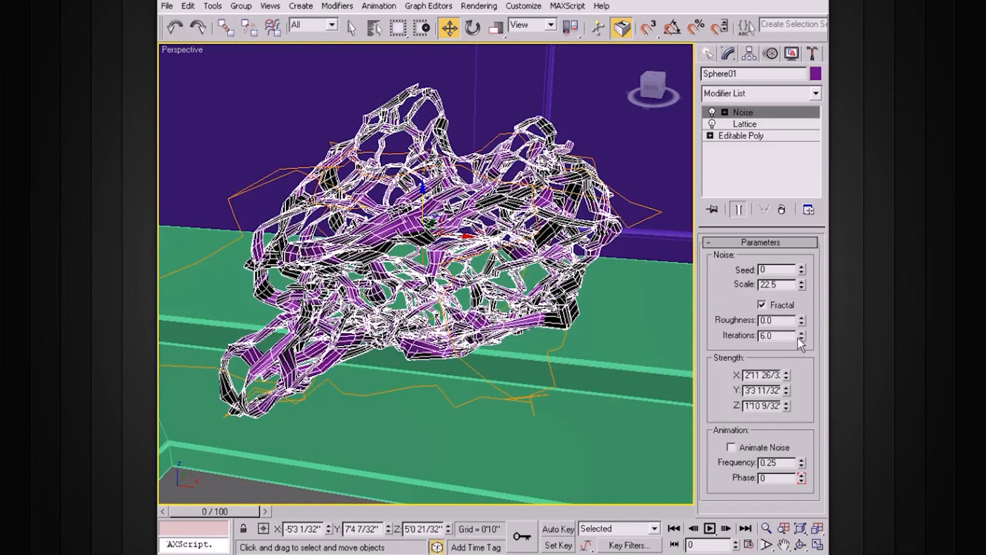
pyautogui.click(800, 339)
pyautogui.moveTo(798, 284); pyautogui.dragTo(804, 224)
pyautogui.keyDown('alt'); pyautogui.moveTo(496, 221); pyautogui.dragTo(519, 247, button='middle'); pyautogui.keyUp('alt')
pyautogui.moveTo(802, 285); pyautogui.dragTo(800, 230)
pyautogui.keyDown('alt'); pyautogui.moveTo(624, 288); pyautogui.dragTo(716, 330, button='middle'); pyautogui.keyUp('alt')
pyautogui.moveTo(799, 320)
pyautogui.mouseDown()
pyautogui.moveTo(798, 280)
pyautogui.moveTo(797, 321)
pyautogui.mouseUp()
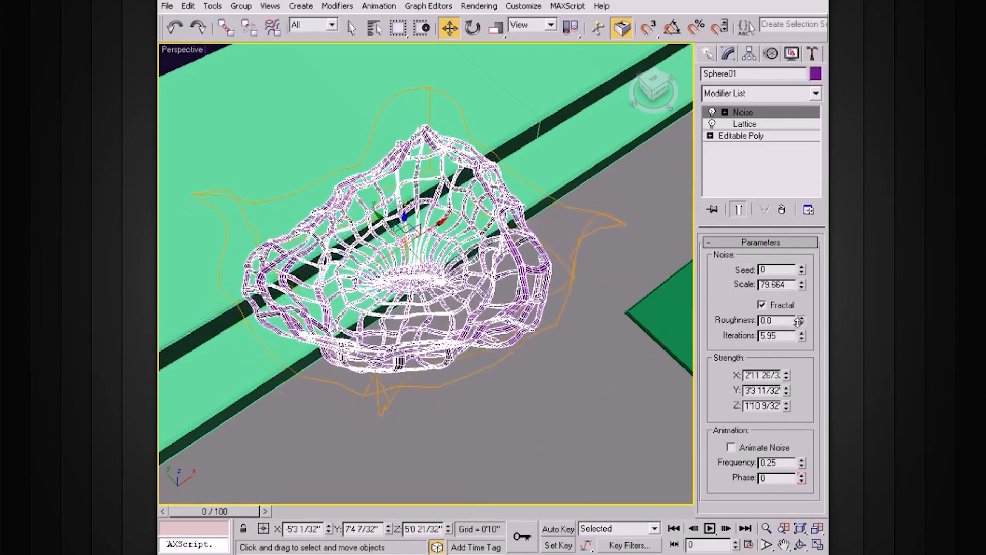
# Set the fractal noise iterations to 6.41
pyautogui.keyDown('alt'); pyautogui.moveTo(628, 369); pyautogui.dragTo(601, 335, button='middle'); pyautogui.keyUp('alt')
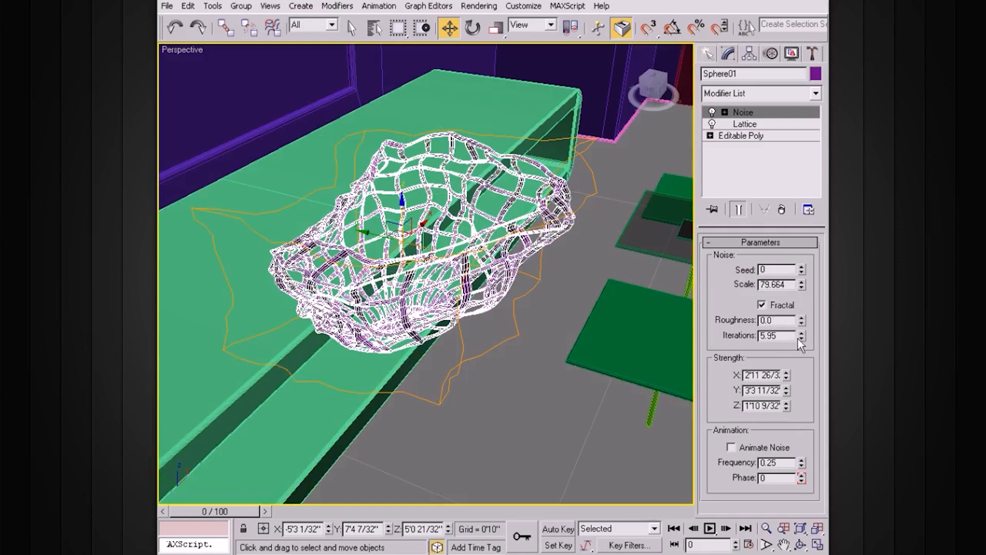
pyautogui.moveTo(801, 337); pyautogui.dragTo(801, 303)
pyautogui.keyDown('alt'); pyautogui.moveTo(530, 352); pyautogui.dragTo(538, 335, button='middle'); pyautogui.keyUp('alt')
pyautogui.scroll(5, 540, 333)
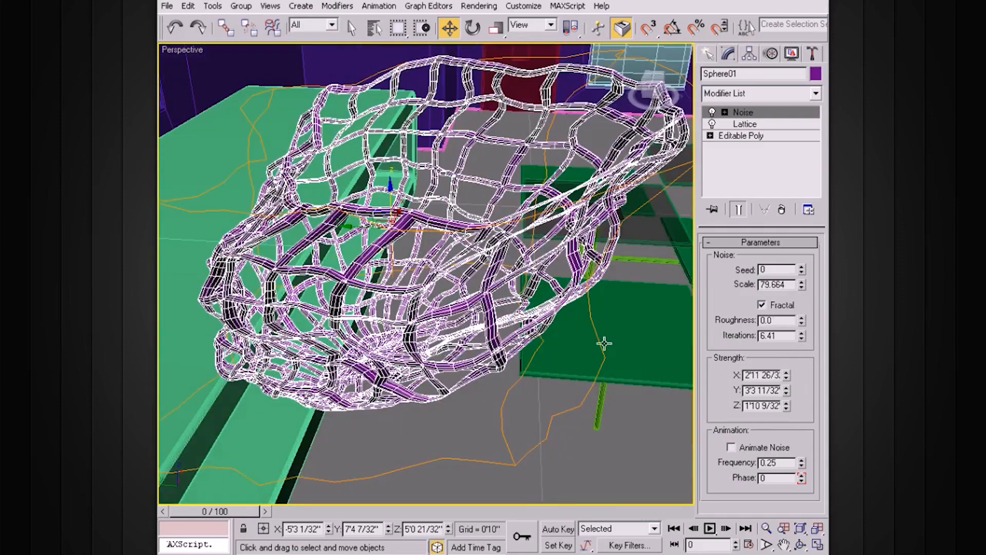
# Set the Noise strength to 2'2 7/32" in X and 1'9 3/32" in Y
pyautogui.moveTo(786, 377); pyautogui.dragTo(785, 378)
pyautogui.click(785, 379)
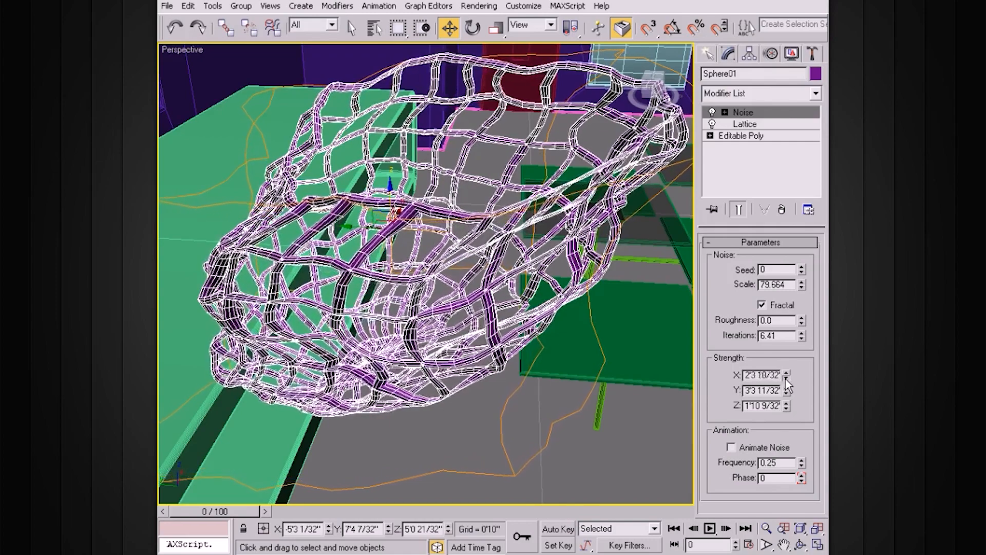
pyautogui.click(787, 395)
pyautogui.click(787, 395)
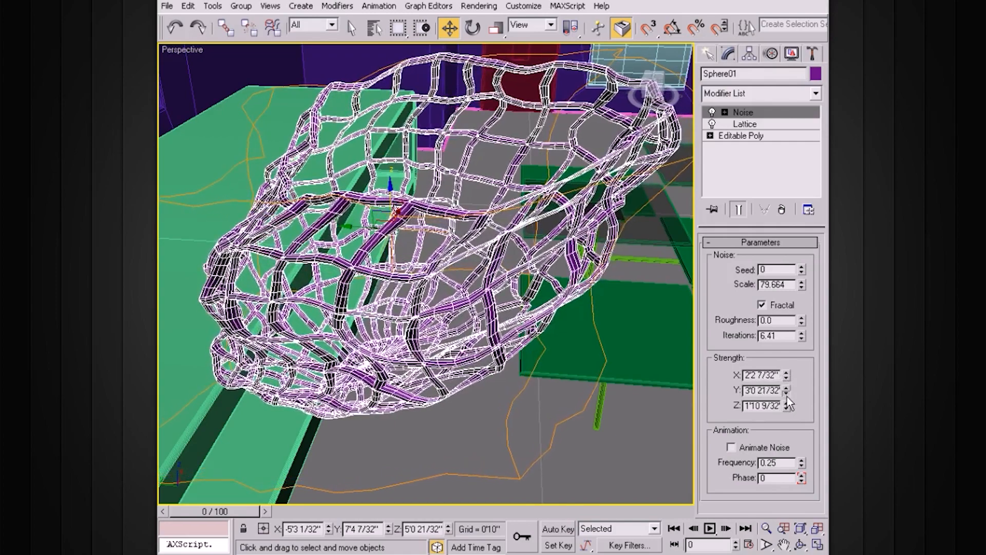
pyautogui.moveTo(787, 394); pyautogui.dragTo(787, 394)
pyautogui.keyDown('alt'); pyautogui.moveTo(560, 319); pyautogui.dragTo(567, 353, button='middle'); pyautogui.keyUp('alt')
# Try to scale the lattice bowl uniformly with the Noise modifier active
pyautogui.click(740, 115)
pyautogui.press('F4')
pyautogui.press('F4')
pyautogui.press('r')
pyautogui.keyDown('alt'); pyautogui.moveTo(548, 336); pyautogui.dragTo(435, 264, button='middle'); pyautogui.keyUp('alt')
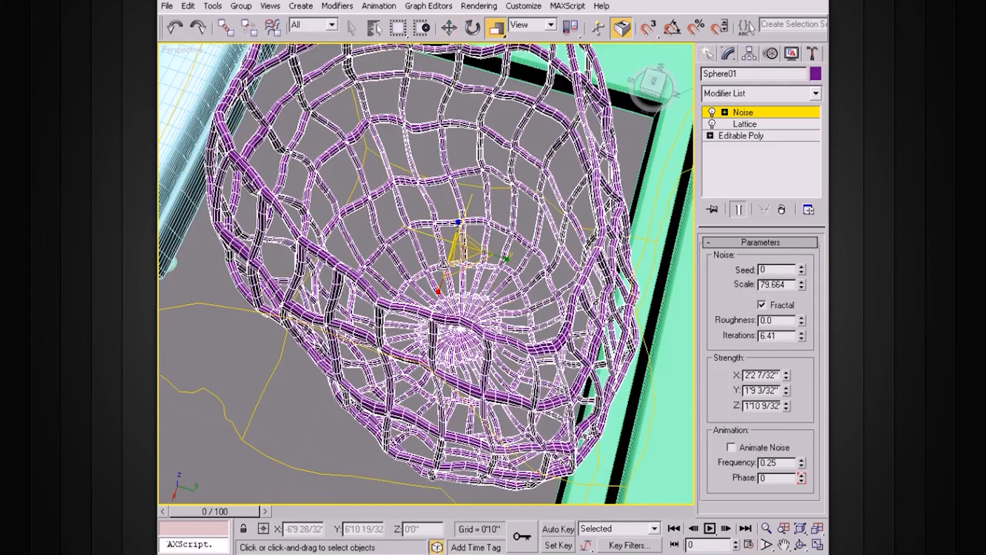
pyautogui.keyDown('alt'); pyautogui.moveTo(448, 272); pyautogui.dragTo(459, 250, button='middle'); pyautogui.keyUp('alt')
pyautogui.moveTo(459, 250); pyautogui.dragTo(452, 267)
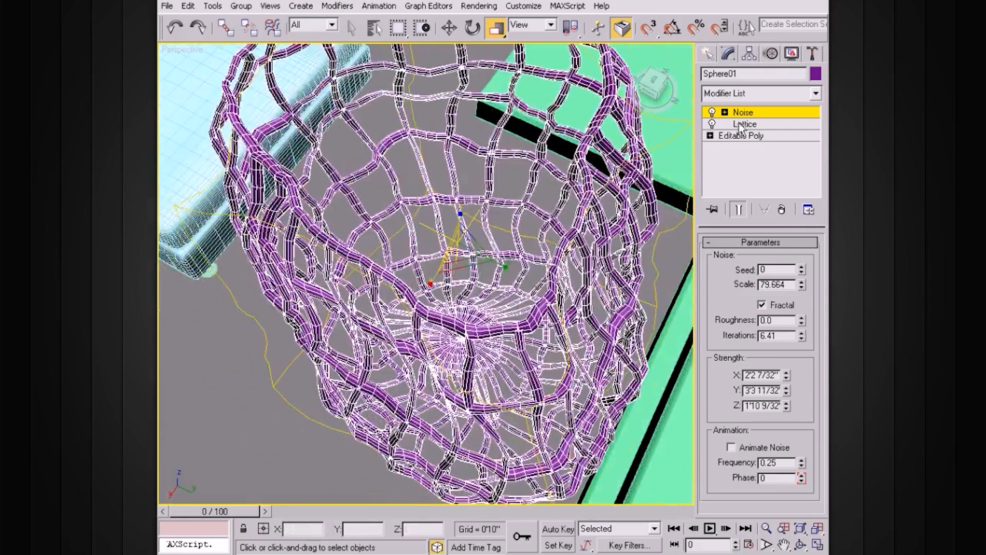
# Make one independent copy of the lattice bowl, scaled uniformly to about 73%, nested inside the original
pyautogui.click(742, 113)
pyautogui.keyDown('shift'); pyautogui.moveTo(456, 238); pyautogui.dragTo(454, 284); pyautogui.keyUp('shift')
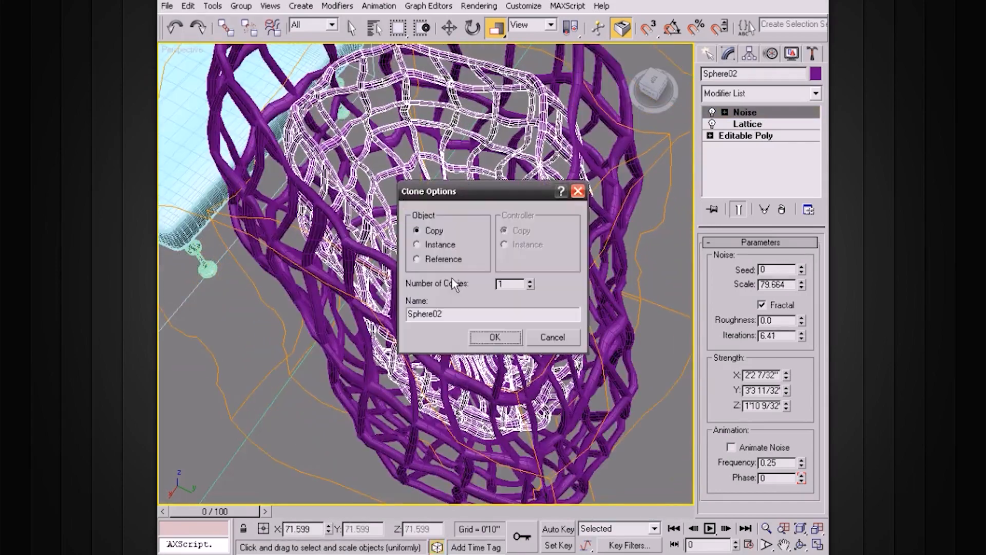
pyautogui.click(502, 339)
pyautogui.moveTo(463, 245); pyautogui.dragTo(464, 242)
pyautogui.keyDown('alt'); pyautogui.moveTo(455, 244); pyautogui.dragTo(539, 216, button='middle'); pyautogui.keyUp('alt')
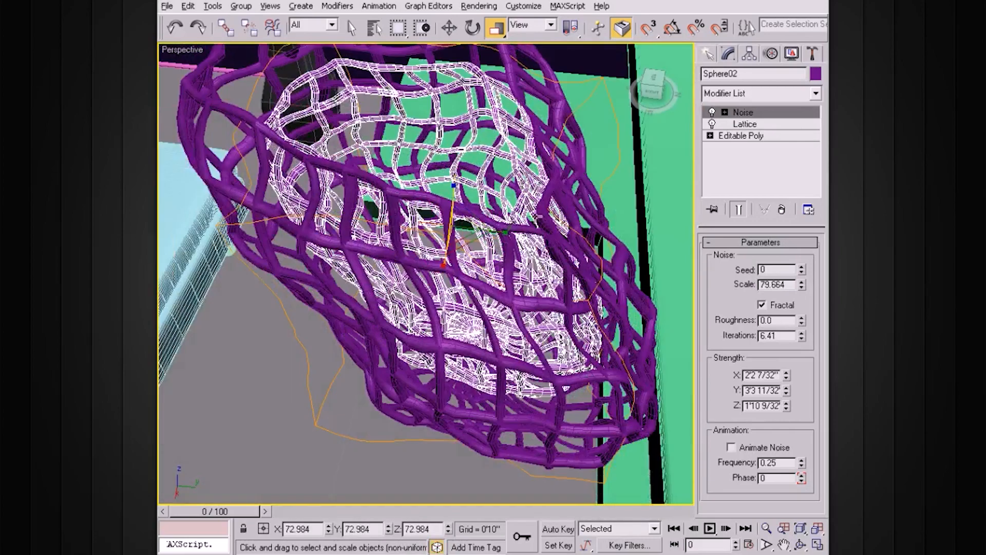
pyautogui.keyDown('alt'); pyautogui.moveTo(625, 174); pyautogui.dragTo(539, 234, button='middle'); pyautogui.keyUp('alt')
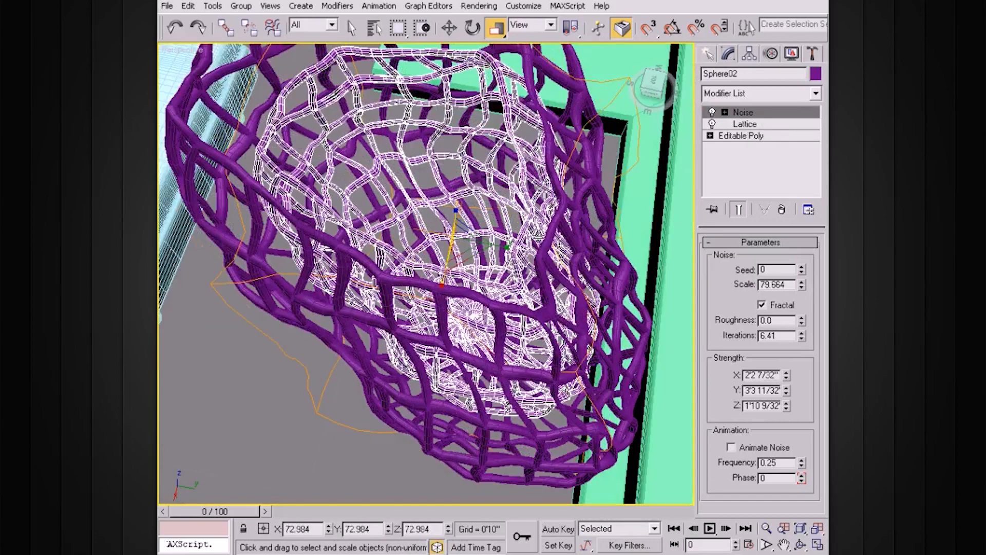
pyautogui.scroll(-3, 539, 234)
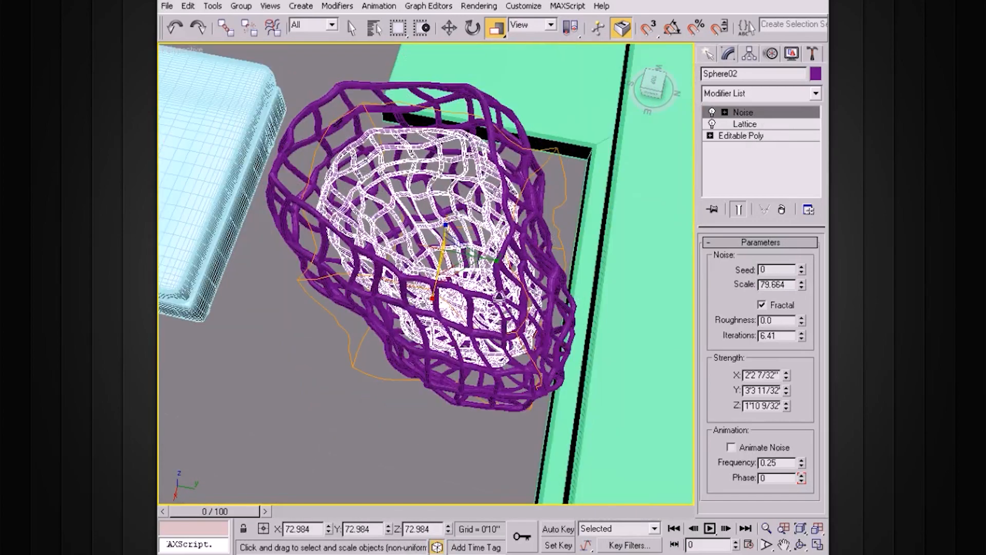
# Group the outer and inner lattice bowls under the name Sculpture\
pyautogui.keyDown('ctrl'); pyautogui.click(308, 119); pyautogui.keyUp('ctrl')
pyautogui.click(240, 8)
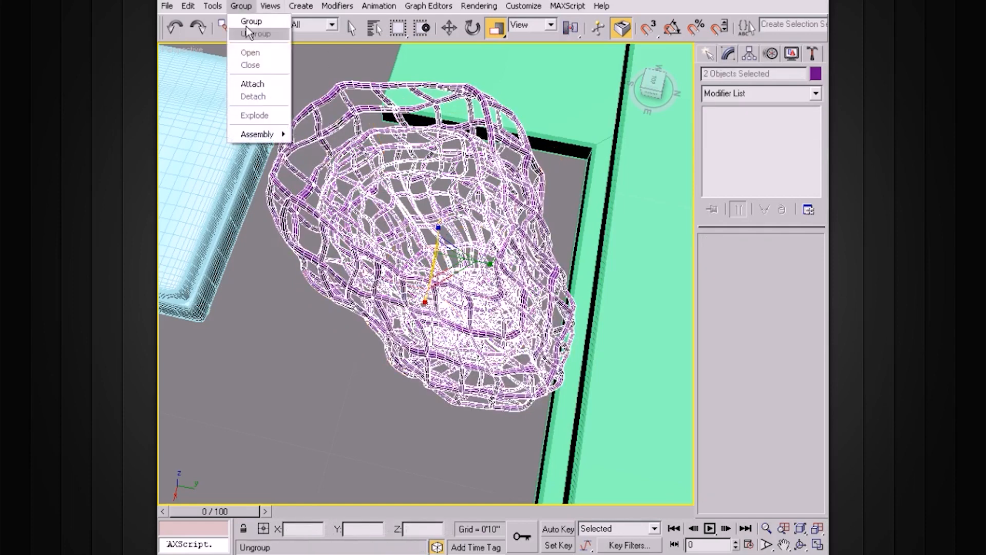
pyautogui.click(246, 25)
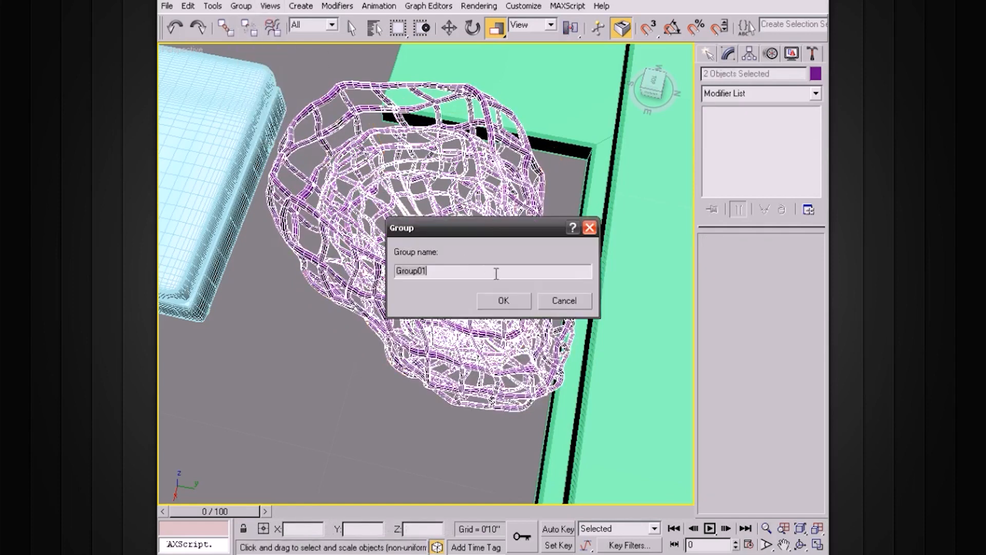
pyautogui.write('Sculpture')
pyautogui.press('Return')
# Move the grouped lattice bowls into the green shelf unit, near its end panel
pyautogui.keyDown('alt'); pyautogui.moveTo(497, 278); pyautogui.dragTo(519, 263, button='middle'); pyautogui.keyUp('alt')
pyautogui.press('w')
pyautogui.moveTo(433, 282); pyautogui.dragTo(441, 92)
pyautogui.moveTo(492, 66); pyautogui.dragTo(599, 65)
pyautogui.moveTo(599, 65)
pyautogui.mouseDown(button='middle')
pyautogui.moveTo(470, 278)
pyautogui.moveTo(488, 232)
pyautogui.mouseUp(button='middle')
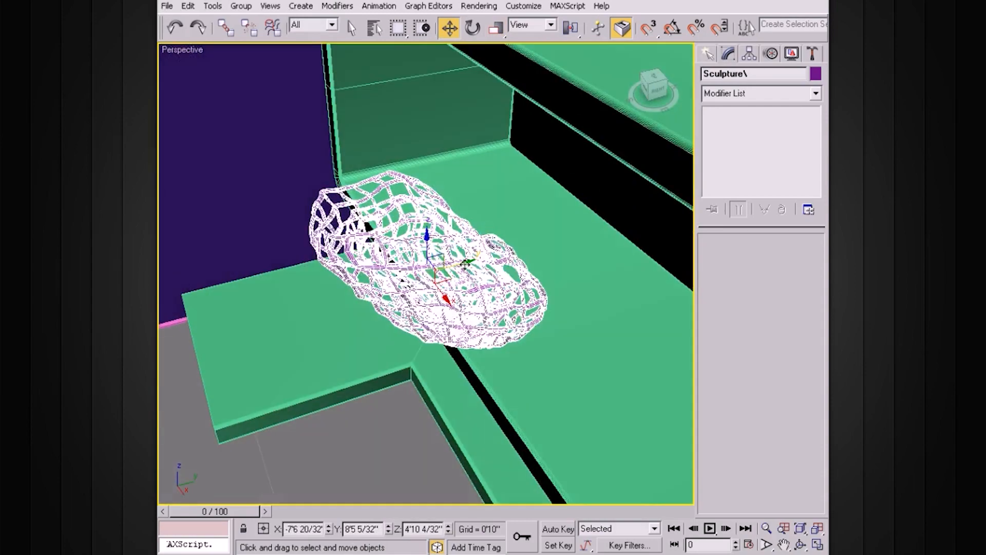
pyautogui.moveTo(465, 263); pyautogui.dragTo(542, 241)
pyautogui.moveTo(526, 278); pyautogui.dragTo(492, 199)
pyautogui.moveTo(447, 157); pyautogui.dragTo(446, 190)
pyautogui.moveTo(568, 197)
pyautogui.mouseDown(button='middle')
pyautogui.moveTo(548, 245)
pyautogui.moveTo(535, 207)
pyautogui.moveTo(499, 229)
pyautogui.mouseUp(button='middle')
pyautogui.moveTo(472, 270); pyautogui.dragTo(518, 267)
# Rotate the bowl group about 60 degrees around Z and lower it onto the shelf
pyautogui.press('e')
pyautogui.moveTo(463, 237)
pyautogui.mouseDown()
pyautogui.moveTo(447, 256)
pyautogui.moveTo(444, 310)
pyautogui.mouseUp()
pyautogui.keyDown('alt'); pyautogui.moveTo(444, 310); pyautogui.dragTo(485, 284, button='middle'); pyautogui.keyUp('alt')
pyautogui.moveTo(460, 273); pyautogui.dragTo(549, 260)
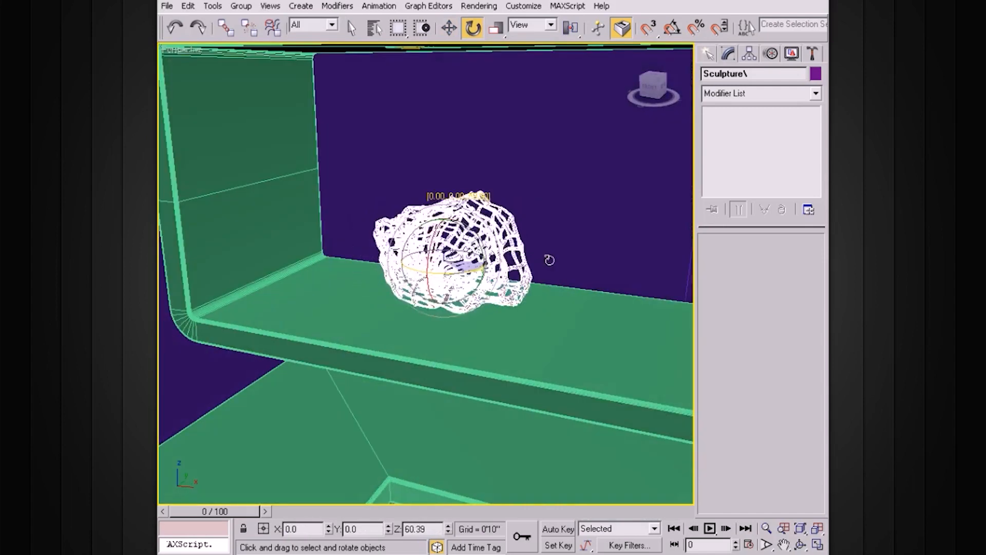
pyautogui.moveTo(444, 213); pyautogui.dragTo(444, 247)
pyautogui.keyDown('alt'); pyautogui.moveTo(470, 307); pyautogui.dragTo(501, 273, button='middle'); pyautogui.keyUp('alt')
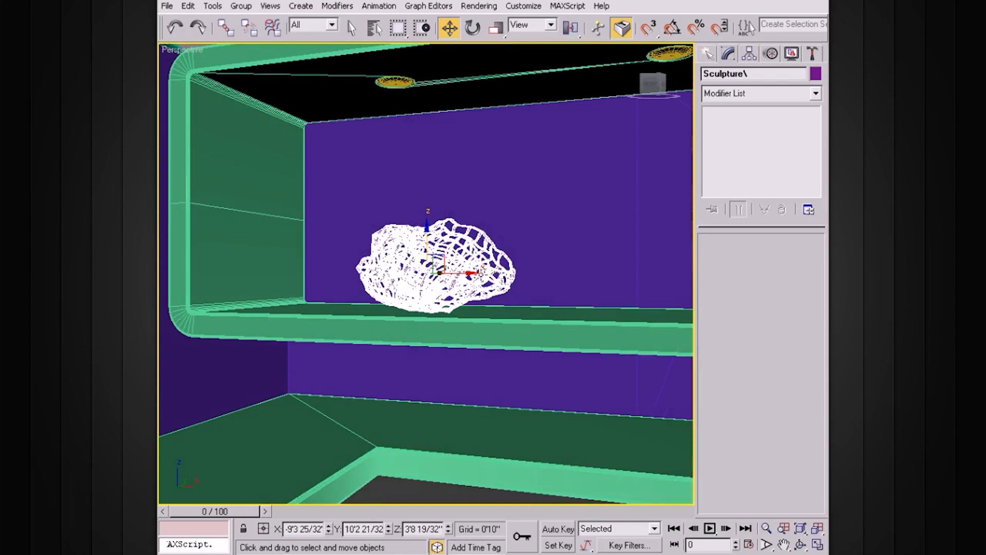
# Tilt the bowl group by about -9.56 degrees around Y so it rests on the shelf
pyautogui.press('e')
pyautogui.moveTo(439, 242); pyautogui.dragTo(445, 255)
pyautogui.moveTo(519, 263)
pyautogui.keyDown('alt'); pyautogui.mouseDown(button='middle')
pyautogui.moveTo(542, 304)
pyautogui.moveTo(579, 304)
pyautogui.moveTo(558, 307)
pyautogui.moveTo(566, 289)
pyautogui.moveTo(536, 299)
pyautogui.moveTo(558, 334)
pyautogui.moveTo(585, 242)
pyautogui.mouseUp(button='middle'); pyautogui.keyUp('alt')
pyautogui.scroll(3, 541, 304)
pyautogui.click(557, 310)
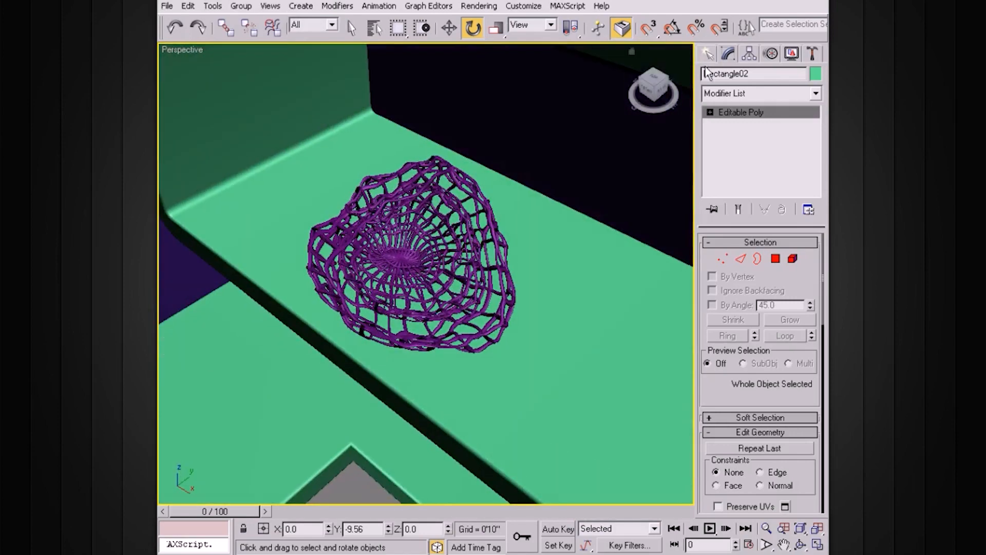
# Create a sphere with a radius of about 0'8 14/32" near the bowl
pyautogui.click(710, 53)
pyautogui.click(742, 163)
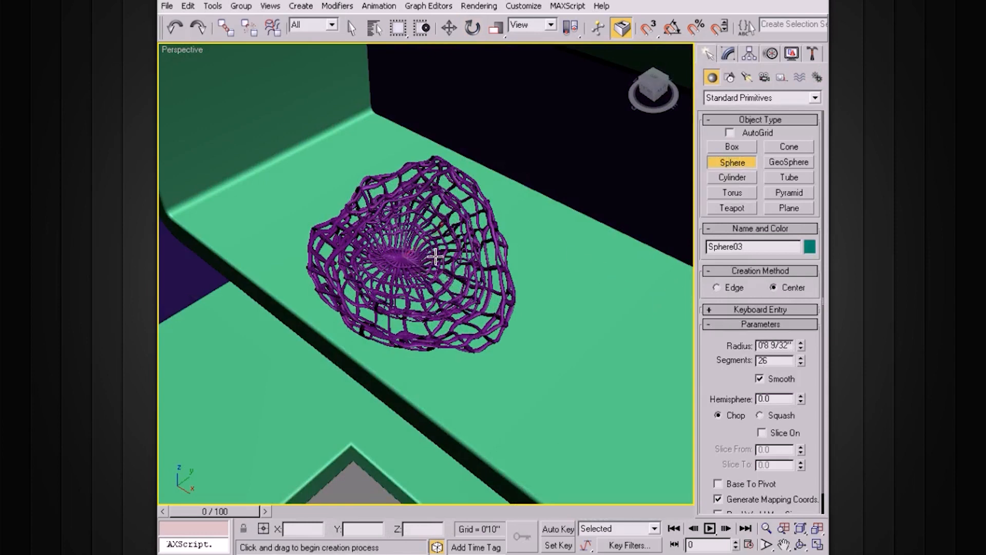
pyautogui.moveTo(469, 275)
pyautogui.keyDown('alt'); pyautogui.mouseDown(button='middle')
pyautogui.moveTo(464, 228)
pyautogui.moveTo(457, 263)
pyautogui.mouseUp(button='middle'); pyautogui.keyUp('alt')
pyautogui.press('w')
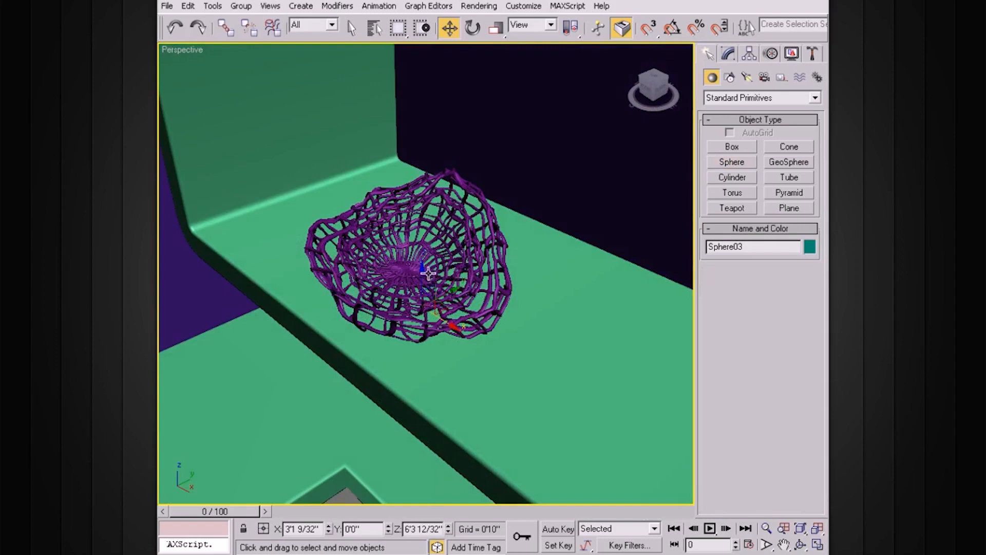
# Move the new sphere into the middle of the lattice bowl
pyautogui.moveTo(429, 163); pyautogui.dragTo(486, 227)
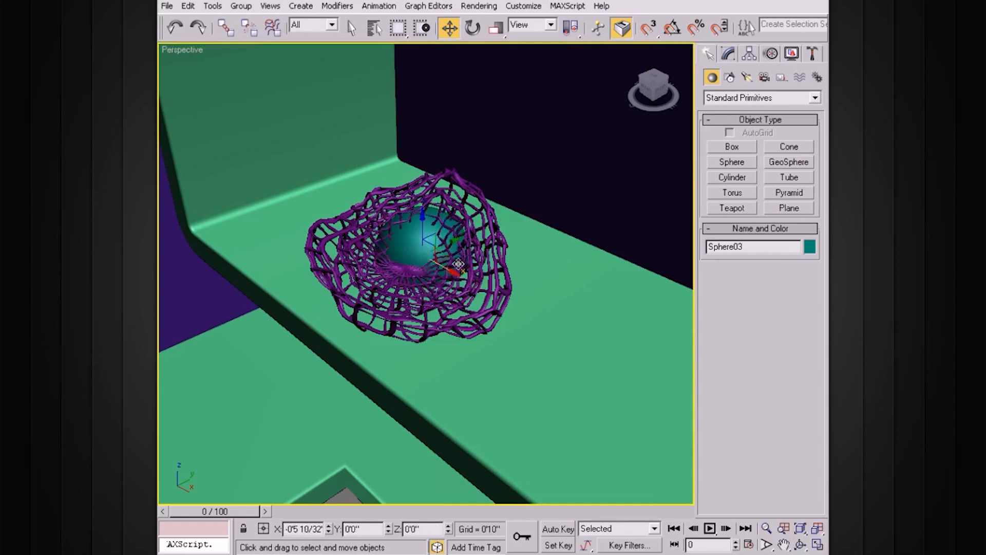
pyautogui.moveTo(439, 257); pyautogui.dragTo(474, 279)
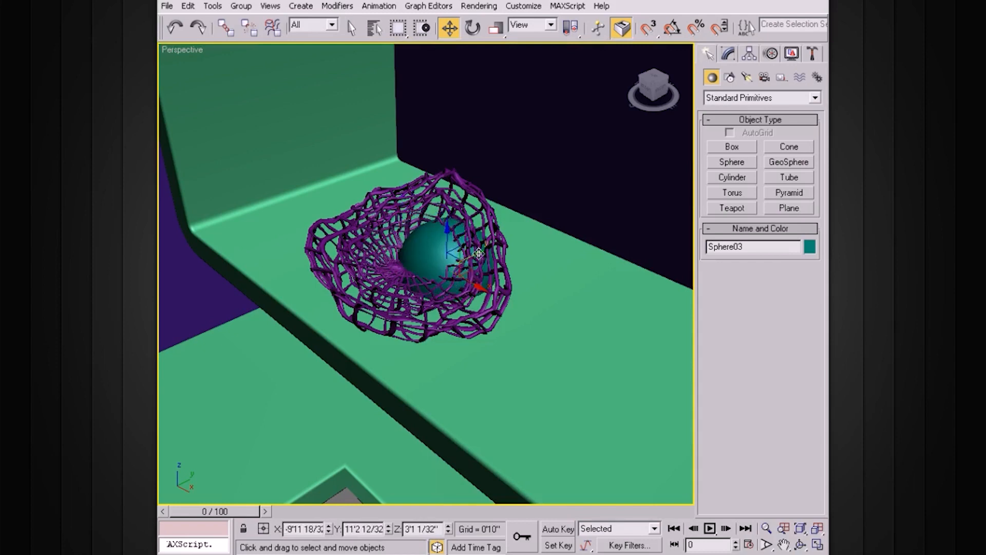
pyautogui.keyDown('alt'); pyautogui.moveTo(450, 300); pyautogui.dragTo(456, 273, button='middle'); pyautogui.keyUp('alt')
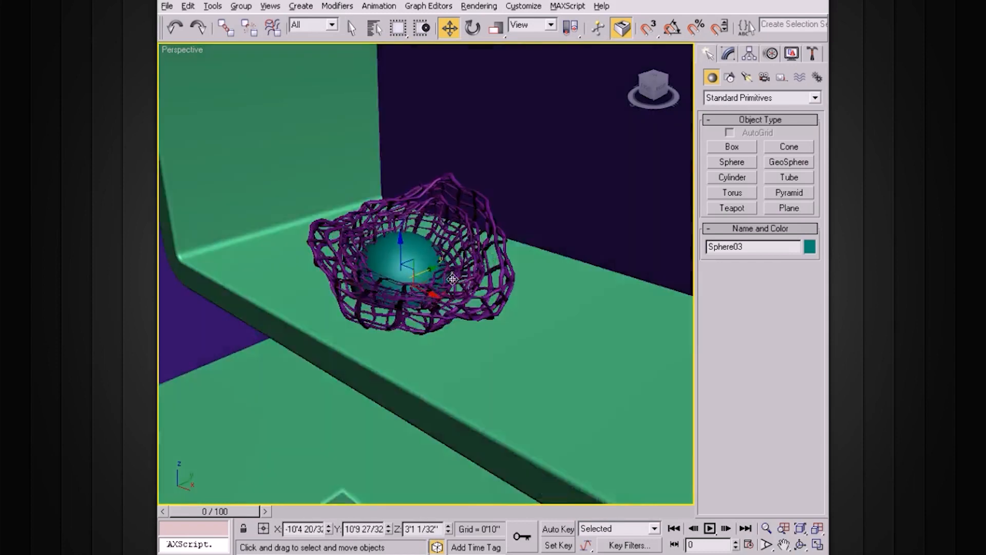
pyautogui.scroll(3, 456, 272)
pyautogui.moveTo(387, 253); pyautogui.dragTo(386, 203)
pyautogui.keyDown('alt'); pyautogui.moveTo(400, 221); pyautogui.dragTo(421, 257, button='middle'); pyautogui.keyUp('alt')
# Adjust the sphere's height and scale it uniformly to sit inside the lattice bowl
pyautogui.press('e')
pyautogui.press('r')
pyautogui.press('w')
pyautogui.moveTo(417, 234); pyautogui.dragTo(418, 260)
pyautogui.moveTo(418, 261)
pyautogui.keyDown('alt'); pyautogui.mouseDown(button='middle')
pyautogui.moveTo(424, 216)
pyautogui.moveTo(416, 256)
pyautogui.mouseUp(button='middle'); pyautogui.keyUp('alt')
pyautogui.press('r')
pyautogui.moveTo(402, 248); pyautogui.dragTo(397, 253)
pyautogui.keyDown('alt'); pyautogui.moveTo(432, 255); pyautogui.dragTo(417, 258, button='middle'); pyautogui.keyUp('alt')
# Copy the sphere along X and place the copy on the shelf beside the bowl
pyautogui.press('w')
pyautogui.moveTo(468, 270)
pyautogui.keyDown('shift'); pyautogui.mouseDown()
pyautogui.moveTo(559, 332)
pyautogui.moveTo(607, 271)
pyautogui.mouseUp(); pyautogui.keyUp('shift')
pyautogui.click(509, 337)
pyautogui.press('z')
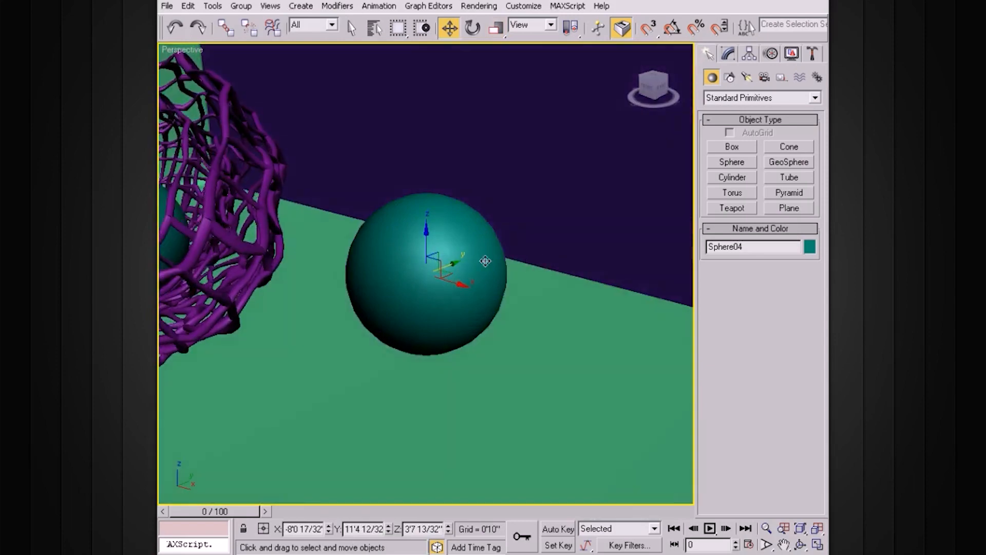
pyautogui.keyDown('alt'); pyautogui.moveTo(485, 261); pyautogui.dragTo(509, 229, button='middle'); pyautogui.keyUp('alt')
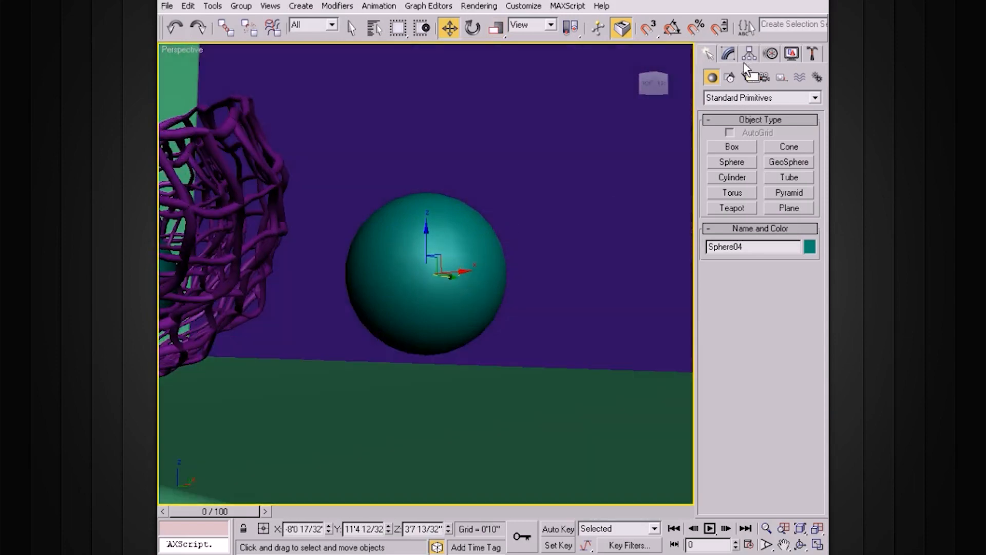
# Set the Hemisphere value of the sphere beside the bowl to 0.215 and show edged faces in the viewport
pyautogui.click(728, 54)
pyautogui.moveTo(800, 318); pyautogui.dragTo(802, 291)
pyautogui.click(420, 235)
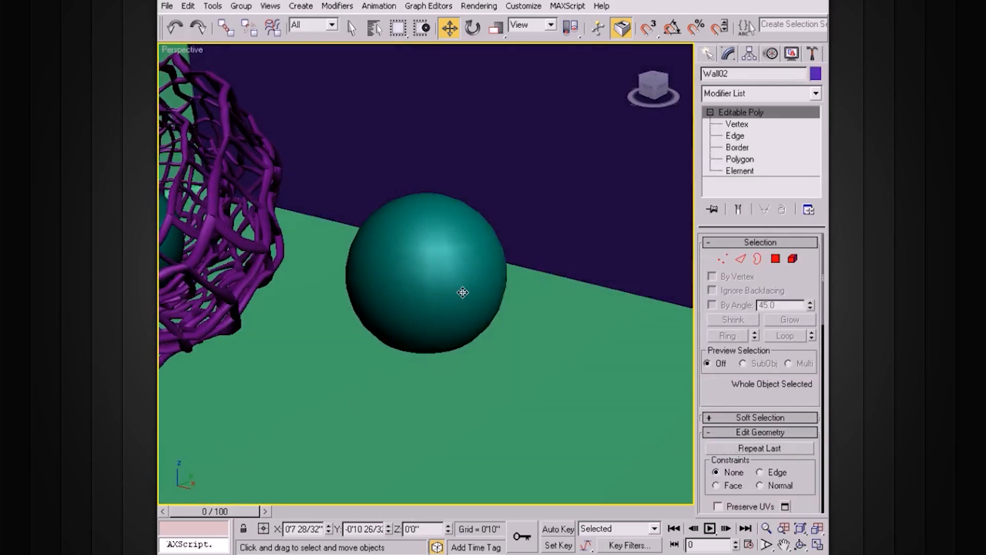
pyautogui.press('F4')
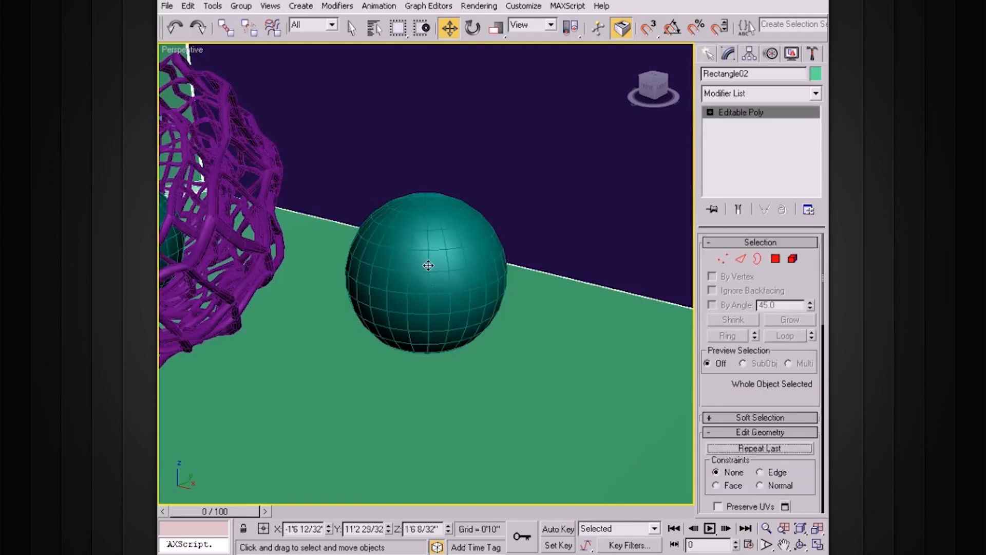
# Copy the sphere beside the bowl and scale the copy down
pyautogui.click(408, 225)
pyautogui.moveTo(438, 249)
pyautogui.mouseDown()
pyautogui.moveTo(428, 296)
pyautogui.moveTo(428, 276)
pyautogui.moveTo(366, 349)
pyautogui.moveTo(281, 398)
pyautogui.mouseUp()
pyautogui.click(496, 337)
pyautogui.press('r')
pyautogui.press('w')
# Move the smaller sphere between the bowl and the larger sphere and lower it to about Z 3'3 1/32" on the shelf
pyautogui.moveTo(371, 348); pyautogui.dragTo(337, 367)
pyautogui.keyDown('alt'); pyautogui.moveTo(337, 367); pyautogui.dragTo(376, 356, button='middle'); pyautogui.keyUp('alt')
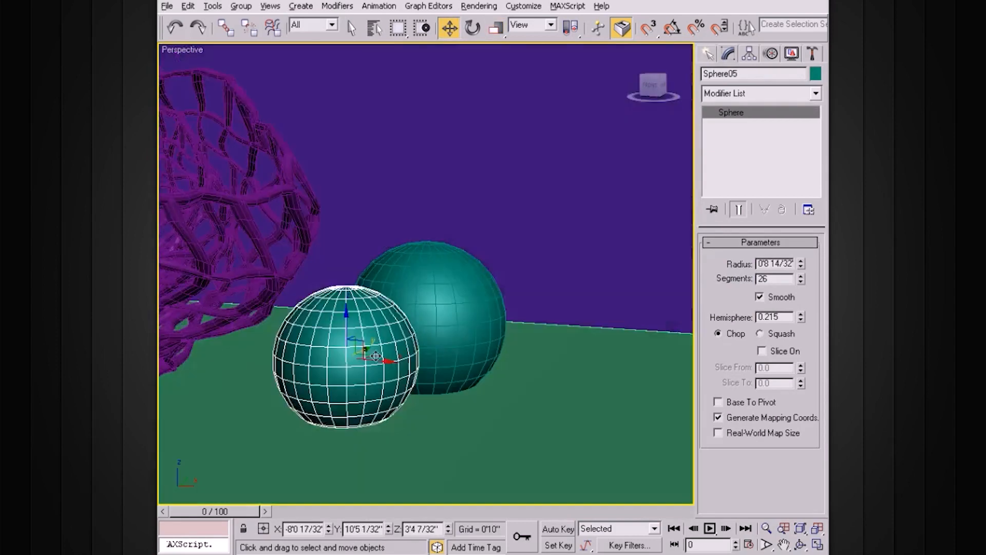
pyautogui.moveTo(376, 356); pyautogui.dragTo(371, 357)
pyautogui.moveTo(324, 308); pyautogui.dragTo(326, 328)
pyautogui.scroll(-5, 381, 310)
pyautogui.keyDown('alt'); pyautogui.moveTo(381, 310); pyautogui.dragTo(376, 335, button='middle'); pyautogui.keyUp('alt')
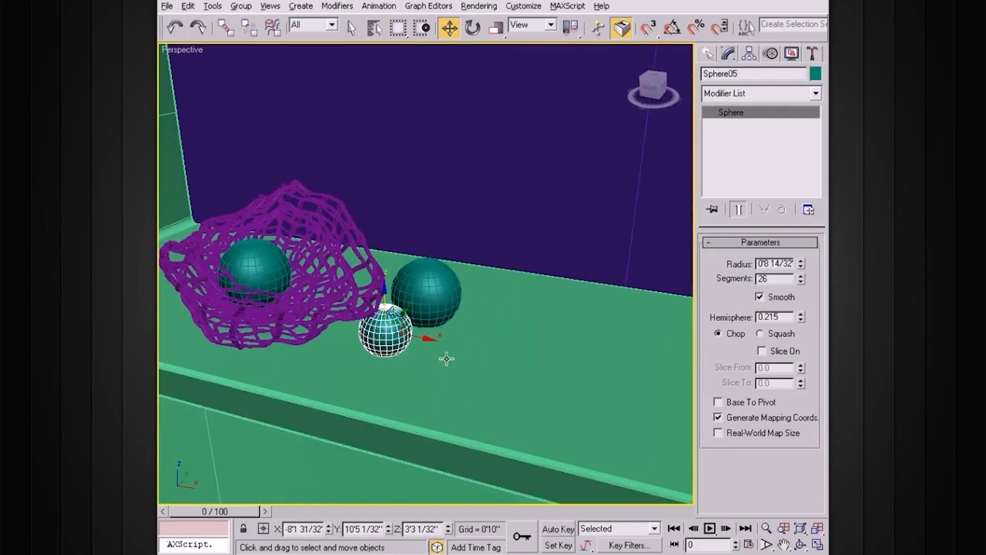
pyautogui.keyDown('alt'); pyautogui.moveTo(439, 350); pyautogui.dragTo(470, 277, button='middle'); pyautogui.keyUp('alt')
# Open the wire-lattice bowl's group and attach the sphere inside the bowl to it
pyautogui.click(474, 258)
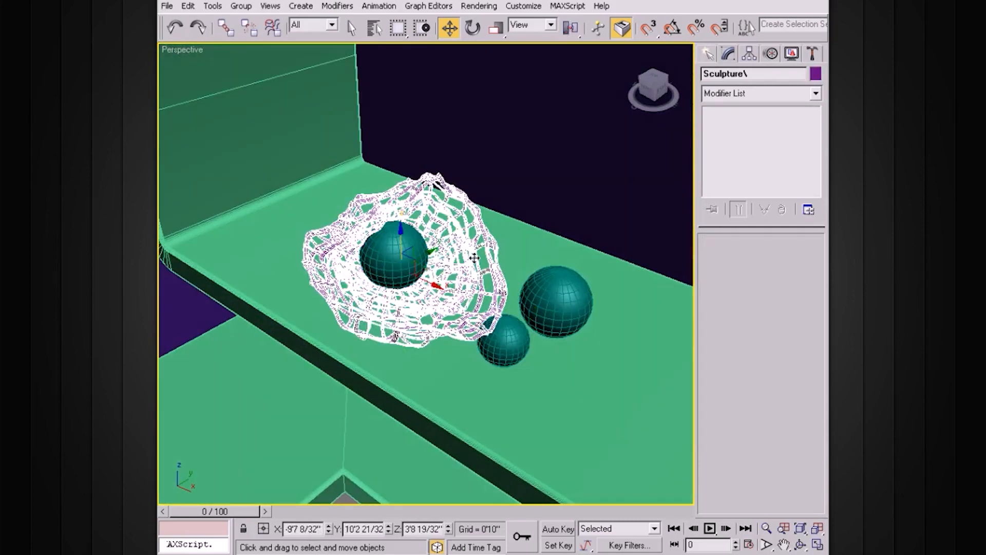
pyautogui.click(241, 6)
pyautogui.click(246, 53)
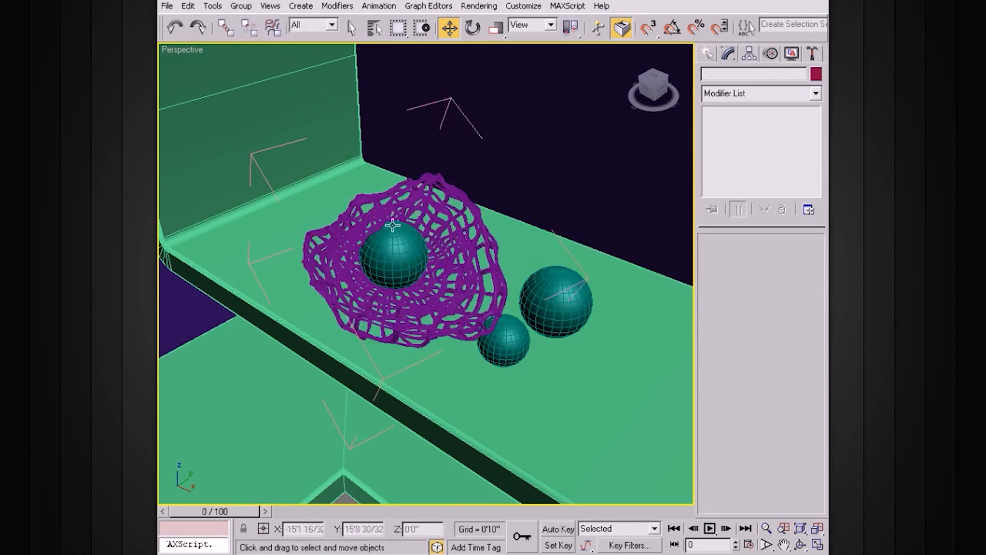
pyautogui.click(410, 249)
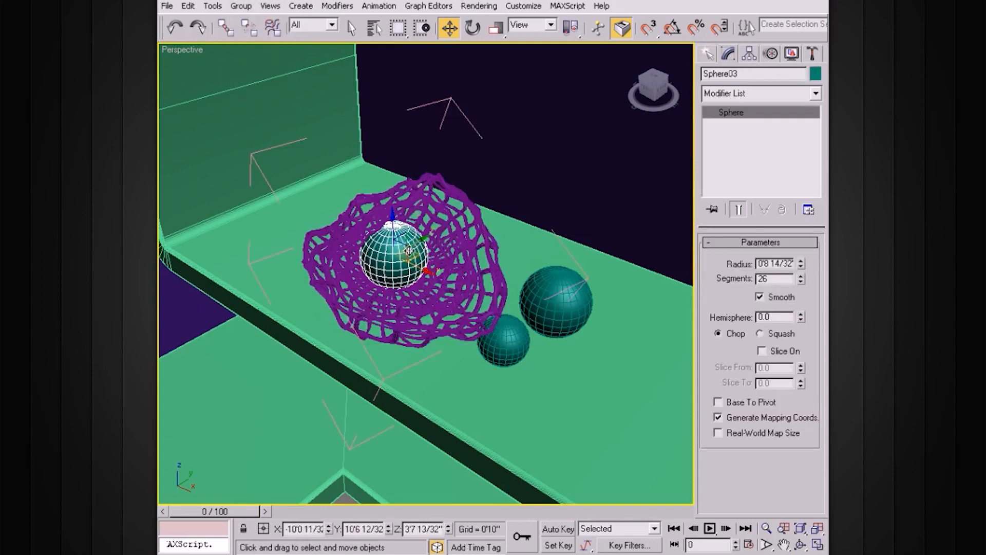
pyautogui.click(253, 9)
pyautogui.click(273, 82)
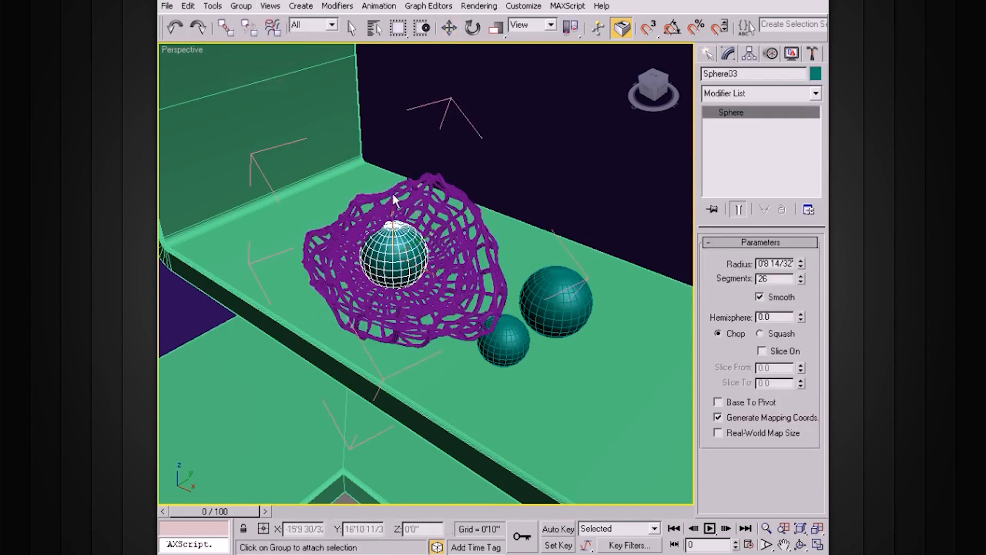
pyautogui.click(481, 244)
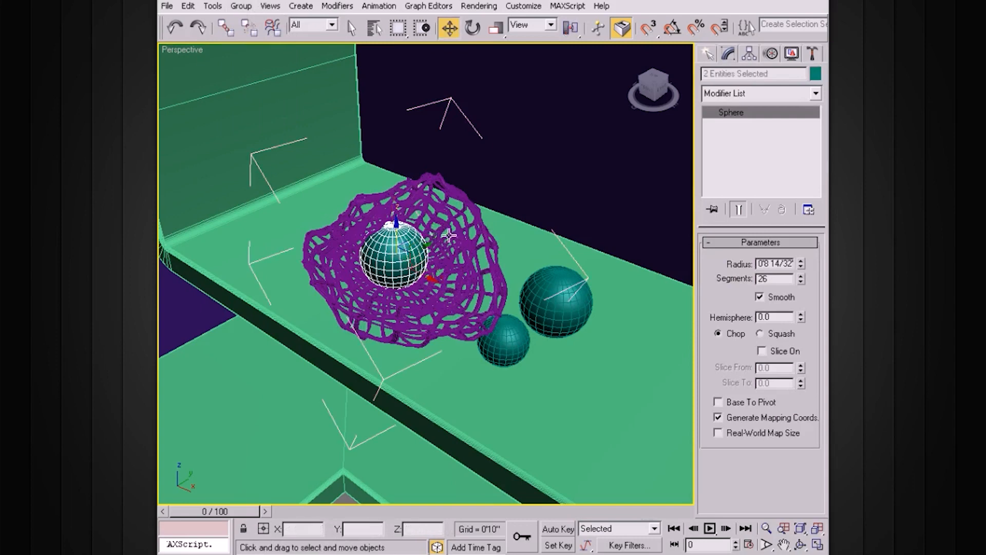
pyautogui.click(467, 235)
pyautogui.keyDown('alt'); pyautogui.moveTo(471, 237); pyautogui.dragTo(468, 223, button='middle'); pyautogui.keyUp('alt')
pyautogui.scroll(3, 468, 223)
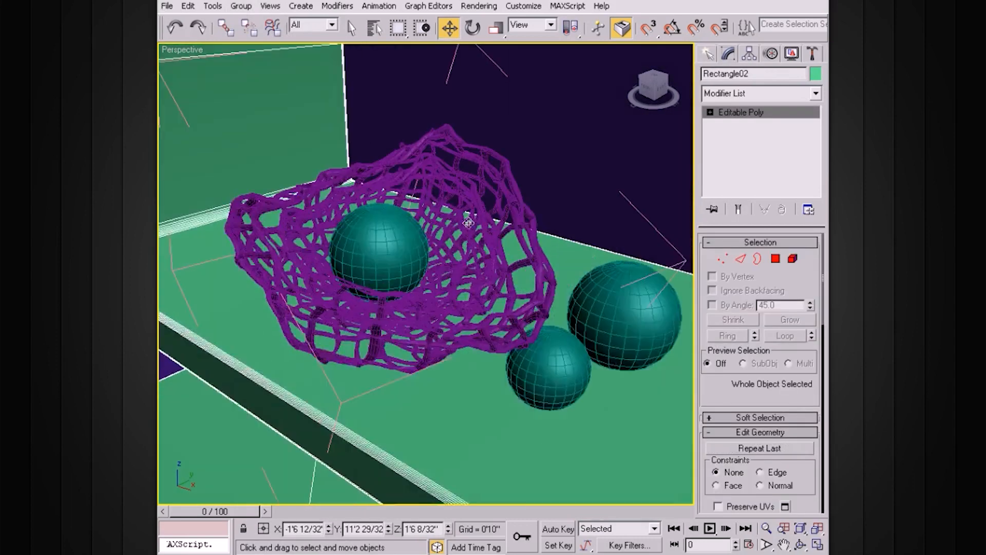
# Group the outer lattice, the inner lattice and the sphere inside them under the name Sculpt
pyautogui.click(431, 177)
pyautogui.click(460, 184)
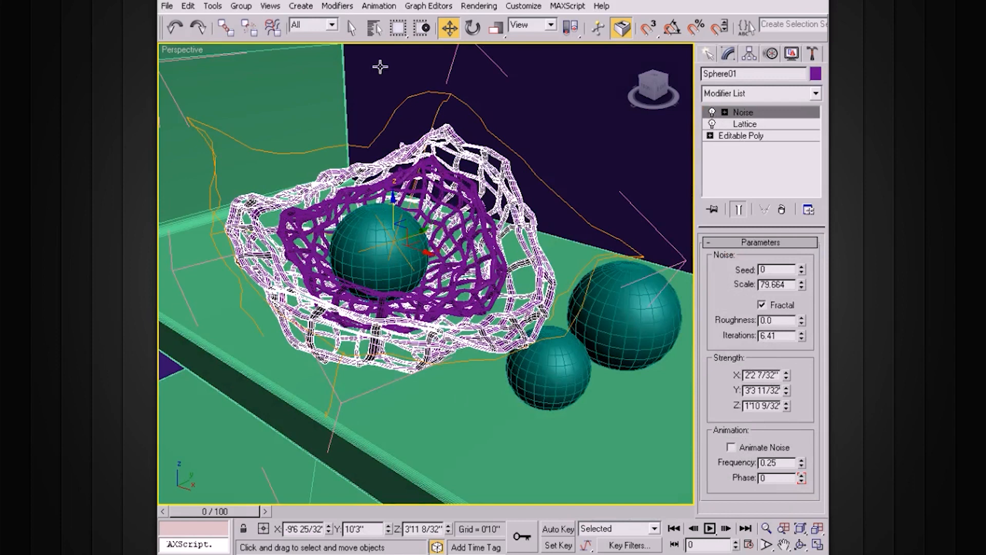
pyautogui.click(241, 7)
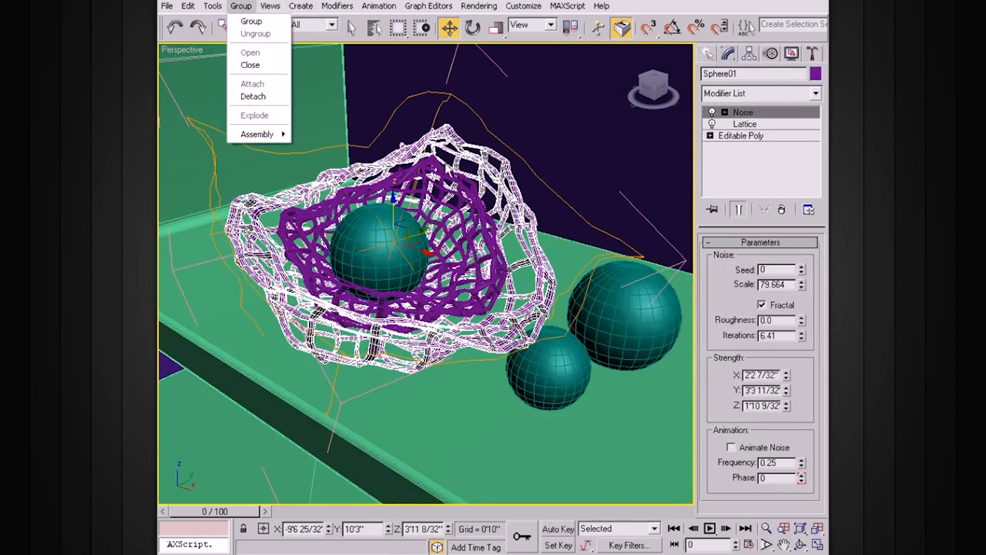
pyautogui.click(467, 228)
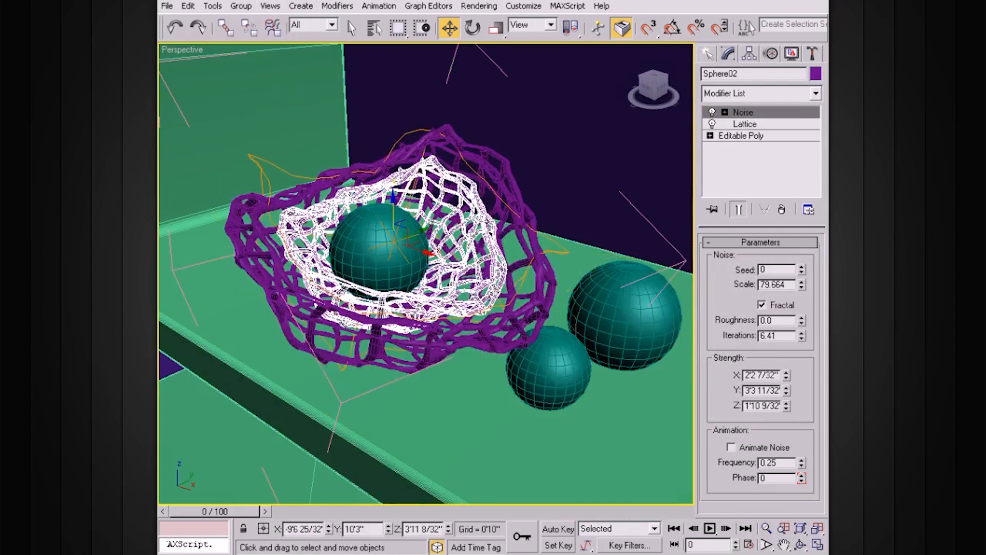
pyautogui.keyDown('ctrl'); pyautogui.click(500, 190); pyautogui.keyUp('ctrl')
pyautogui.keyDown('ctrl'); pyautogui.click(389, 246); pyautogui.keyUp('ctrl')
pyautogui.keyDown('ctrl'); pyautogui.click(376, 243); pyautogui.keyUp('ctrl')
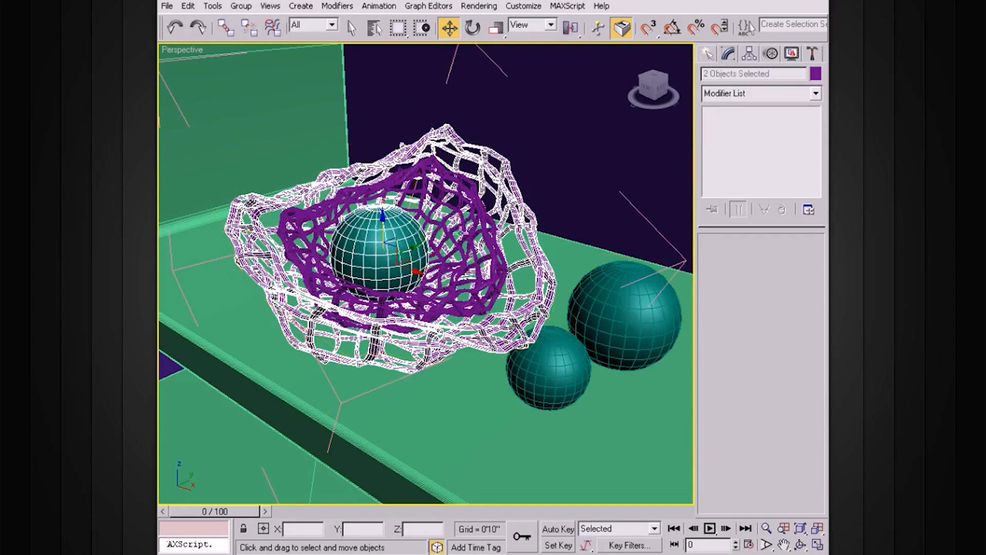
pyautogui.keyDown('ctrl'); pyautogui.click(481, 211); pyautogui.keyUp('ctrl')
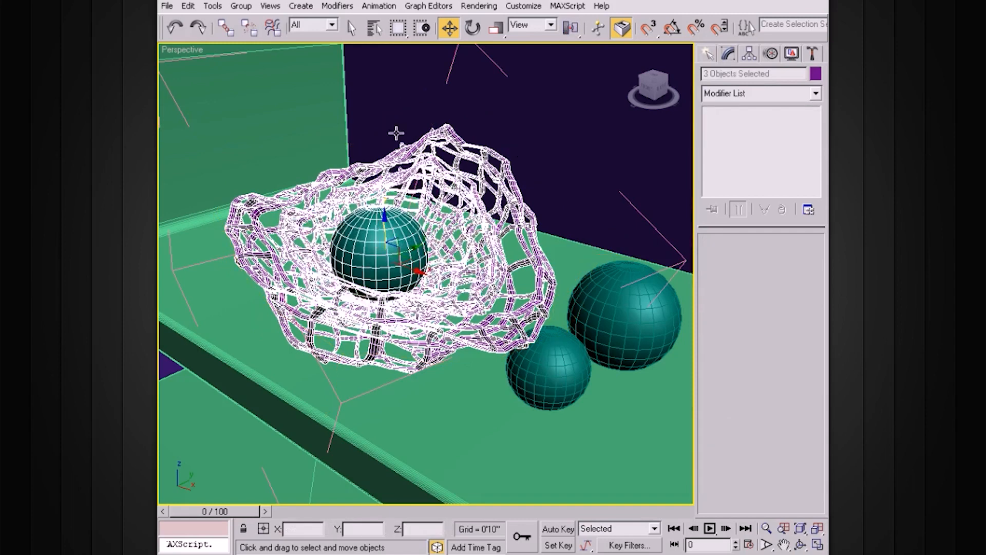
pyautogui.click(241, 6)
pyautogui.click(252, 20)
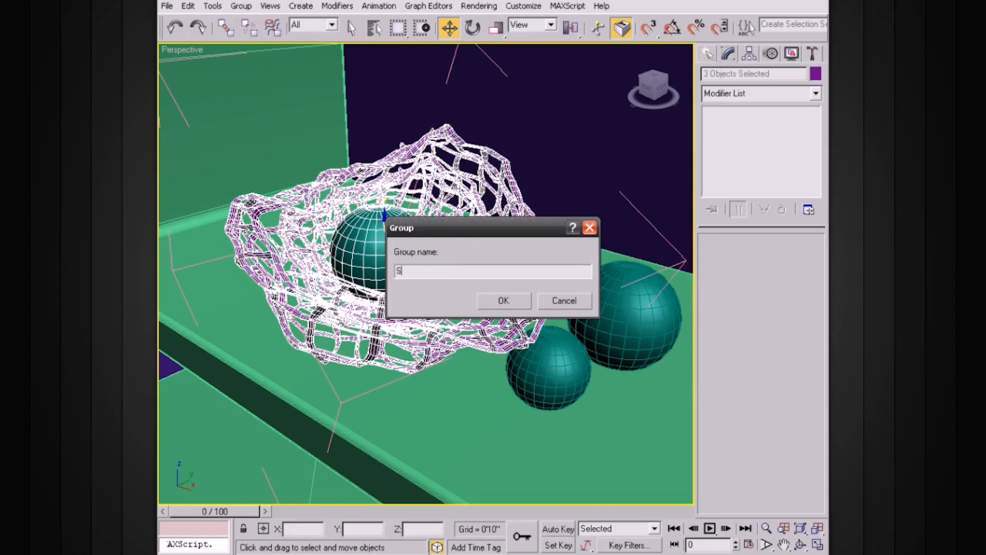
pyautogui.press('Return')
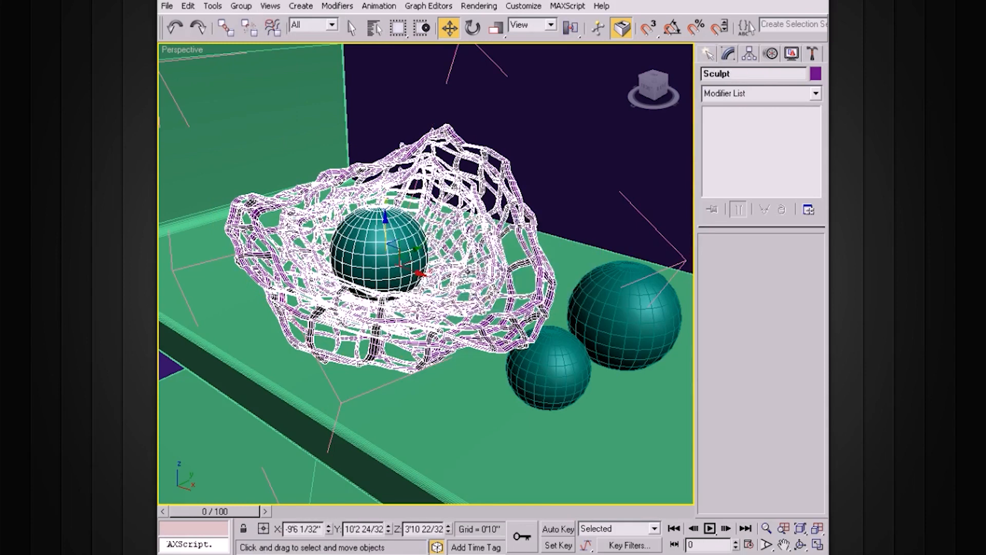
# Close the bowl's group and shift the bowl with its sphere along X on the shelf
pyautogui.click(241, 7)
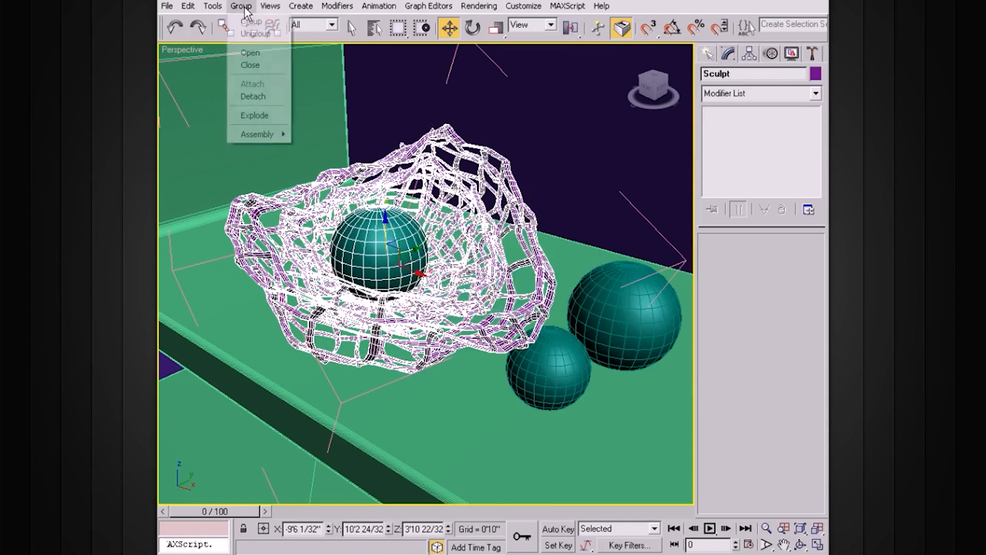
pyautogui.click(250, 64)
pyautogui.keyDown('alt'); pyautogui.moveTo(432, 177); pyautogui.dragTo(442, 194, button='middle'); pyautogui.keyUp('alt')
pyautogui.moveTo(418, 274); pyautogui.dragTo(371, 256)
pyautogui.keyDown('alt'); pyautogui.moveTo(485, 270); pyautogui.dragTo(498, 267, button='middle'); pyautogui.keyUp('alt')
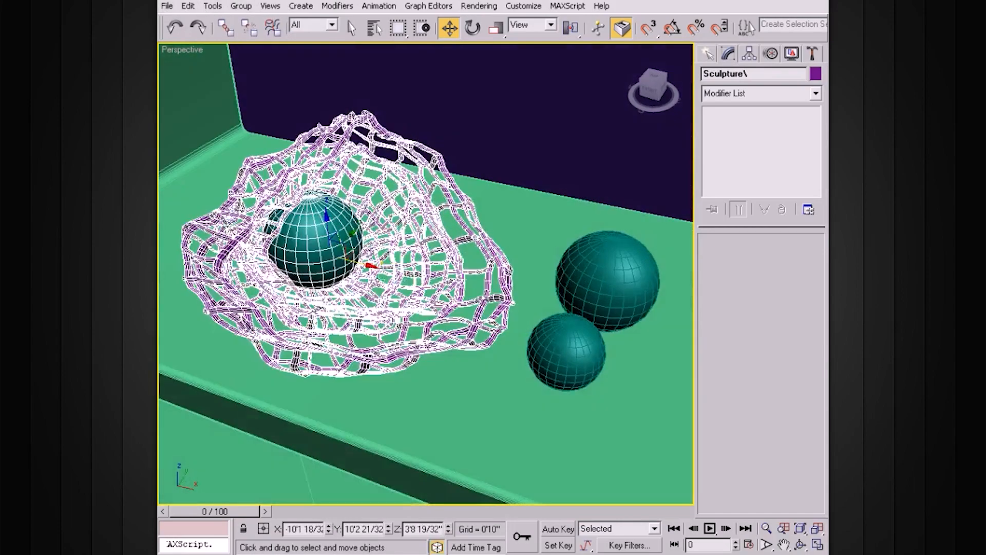
pyautogui.moveTo(369, 265); pyautogui.dragTo(393, 272)
pyautogui.keyDown('alt'); pyautogui.moveTo(462, 280); pyautogui.dragTo(475, 261, button='middle'); pyautogui.keyUp('alt')
# Turn off edged faces, clear the selection and examine the bowl and spheres on the shelf from several angles
pyautogui.scroll(-3, 476, 261)
pyautogui.press('F4')
pyautogui.keyDown('alt'); pyautogui.moveTo(526, 285); pyautogui.dragTo(507, 276, button='middle'); pyautogui.keyUp('alt')
pyautogui.scroll(-3, 508, 276)
pyautogui.keyDown('alt'); pyautogui.moveTo(534, 306); pyautogui.dragTo(473, 377, button='middle'); pyautogui.keyUp('alt')
pyautogui.click(399, 476)
pyautogui.moveTo(443, 442)
pyautogui.keyDown('alt'); pyautogui.mouseDown(button='middle')
pyautogui.moveTo(512, 412)
pyautogui.moveTo(484, 422)
pyautogui.mouseUp(button='middle'); pyautogui.keyUp('alt')
pyautogui.keyDown('alt'); pyautogui.moveTo(476, 361); pyautogui.dragTo(432, 307, button='middle'); pyautogui.keyUp('alt')
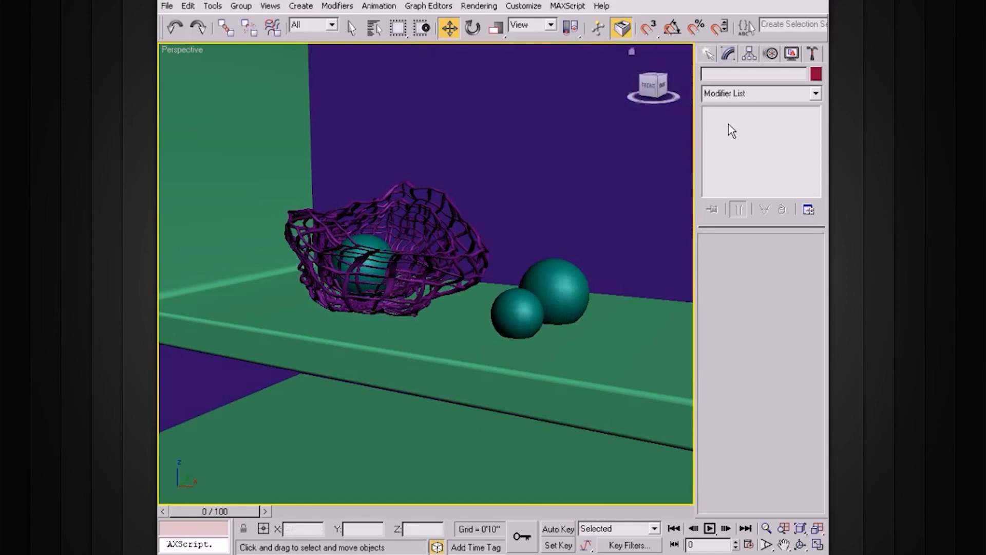
pyautogui.keyDown('alt'); pyautogui.moveTo(502, 228); pyautogui.dragTo(516, 267, button='middle'); pyautogui.keyUp('alt')
# Create a teapot with a radius of about 2'0 3/32" on the ground outside the house
pyautogui.hotkey('shift', 'z')
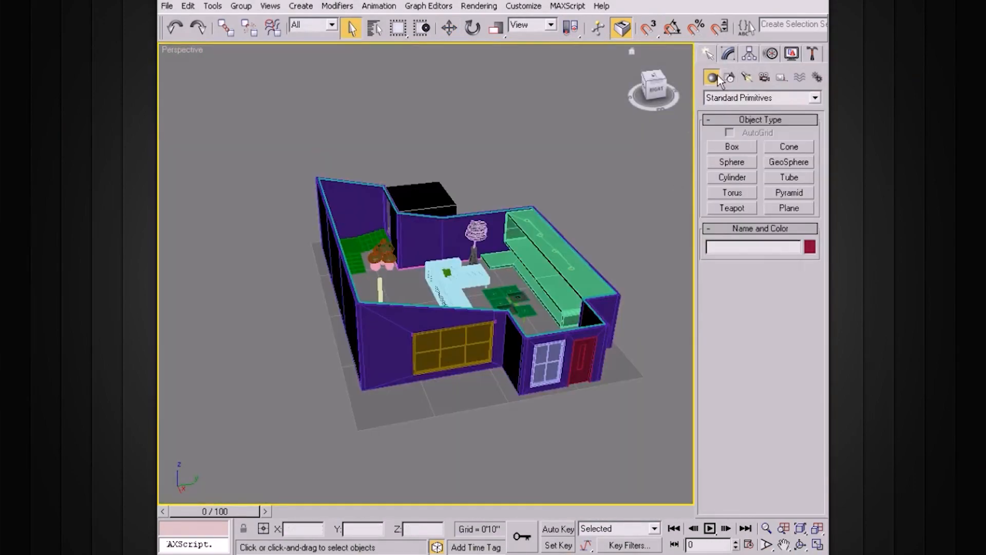
pyautogui.click(733, 208)
pyautogui.keyDown('alt'); pyautogui.moveTo(394, 319); pyautogui.dragTo(378, 343, button='middle'); pyautogui.keyUp('alt')
pyautogui.moveTo(264, 351); pyautogui.dragTo(275, 355)
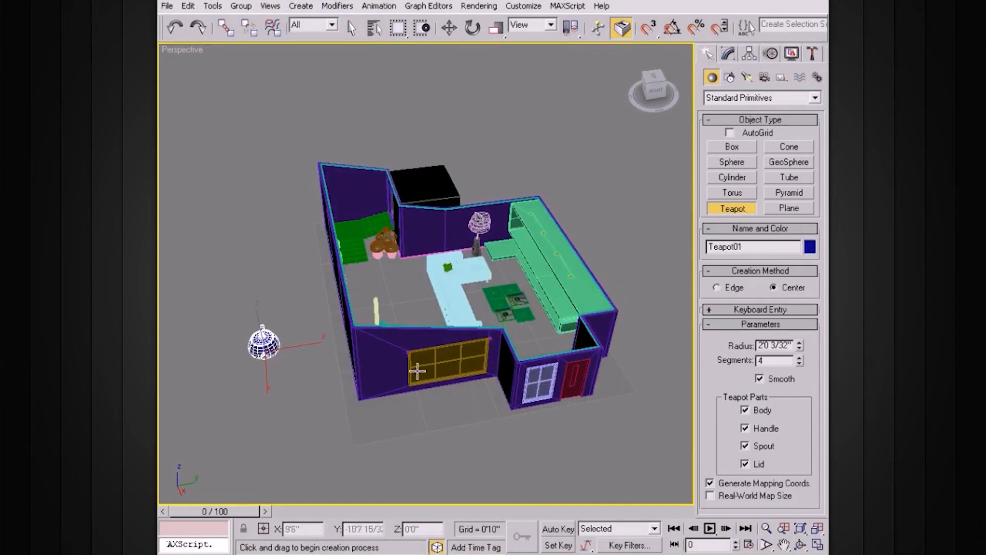
pyautogui.press('w')
pyautogui.keyDown('alt'); pyautogui.moveTo(403, 352); pyautogui.dragTo(398, 346, button='middle'); pyautogui.keyUp('alt')
pyautogui.moveTo(341, 384); pyautogui.dragTo(525, 461)
pyautogui.press('z')
# Increase the teapot's Segments value for a denser mesh and clear the selection
pyautogui.keyDown('alt'); pyautogui.moveTo(532, 422); pyautogui.dragTo(562, 339, button='middle'); pyautogui.keyUp('alt')
pyautogui.click(729, 54)
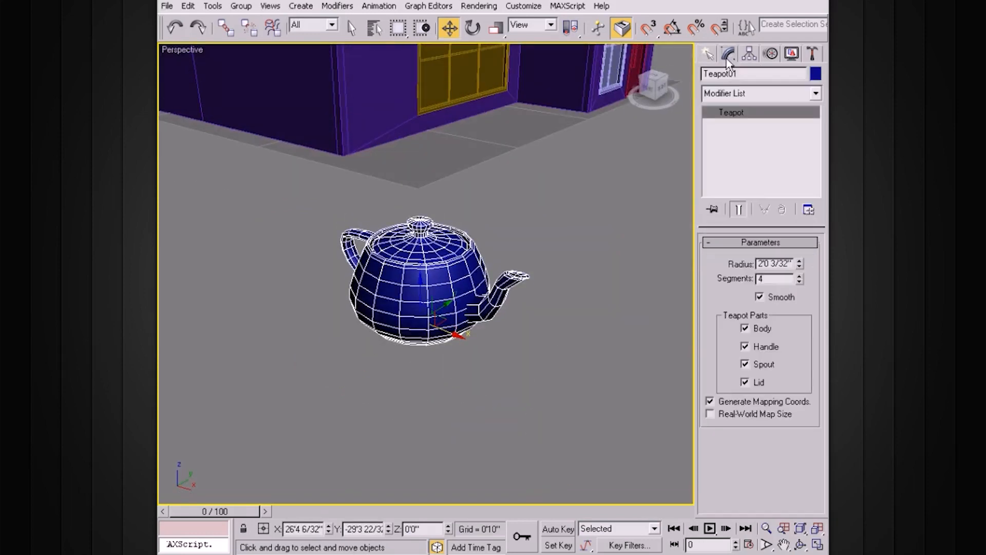
pyautogui.click(797, 275)
pyautogui.click(797, 274)
pyautogui.keyDown('alt'); pyautogui.moveTo(569, 230); pyautogui.dragTo(539, 261, button='middle'); pyautogui.keyUp('alt')
pyautogui.click(581, 255)
pyautogui.keyDown('alt'); pyautogui.moveTo(475, 215); pyautogui.dragTo(591, 259, button='middle'); pyautogui.keyUp('alt')
# Draw a Section shape about 9'8" long and 11'6" wide in the Front viewport beside the teapot
pyautogui.click(709, 53)
pyautogui.keyDown('alt'); pyautogui.moveTo(614, 188); pyautogui.dragTo(562, 149, button='middle'); pyautogui.keyUp('alt')
pyautogui.hotkey('alt', 'w')
pyautogui.click(589, 210)
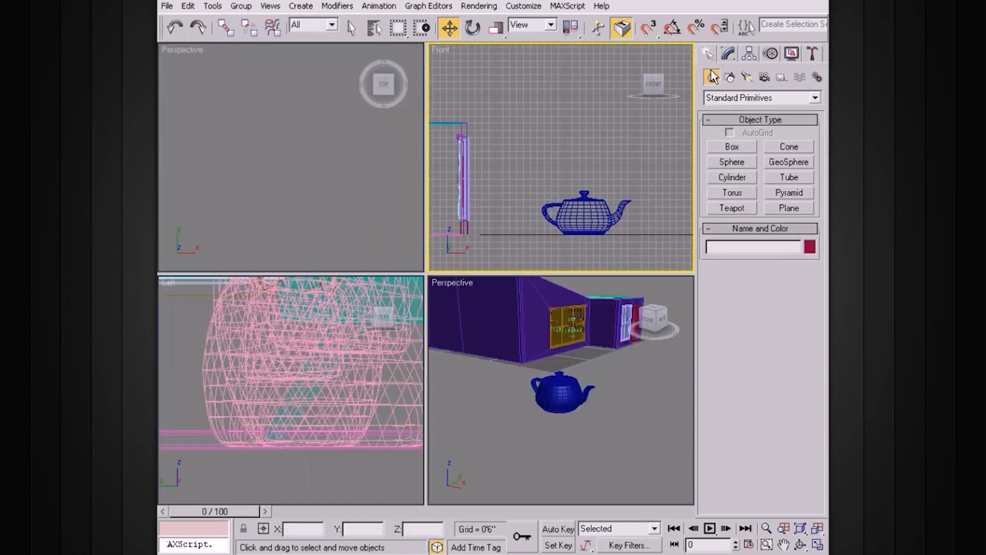
pyautogui.click(730, 76)
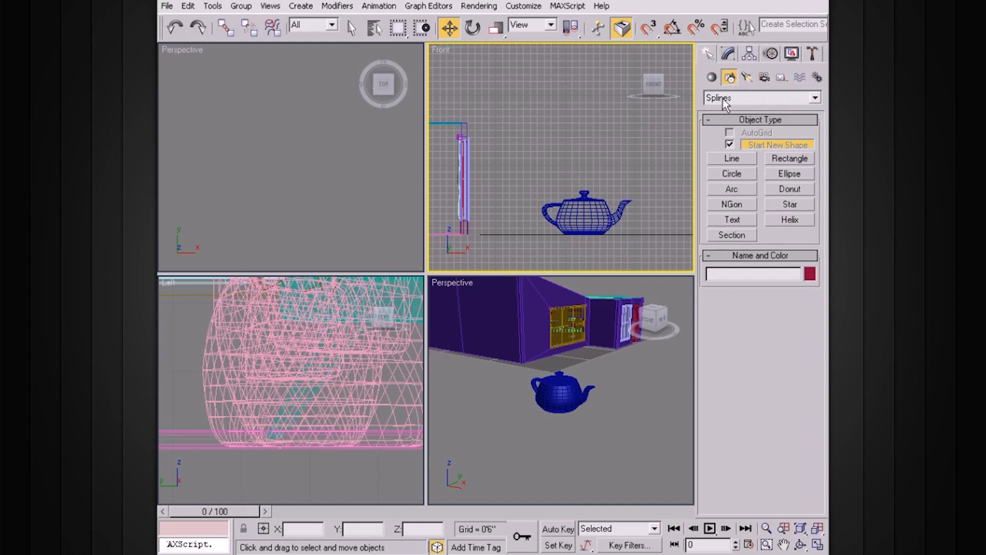
pyautogui.click(732, 235)
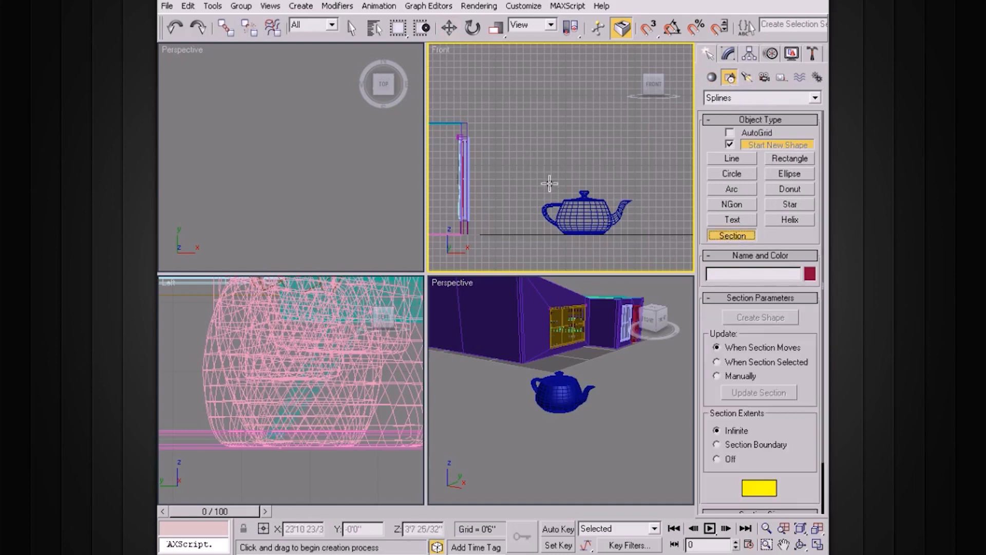
pyautogui.moveTo(519, 146); pyautogui.dragTo(599, 215)
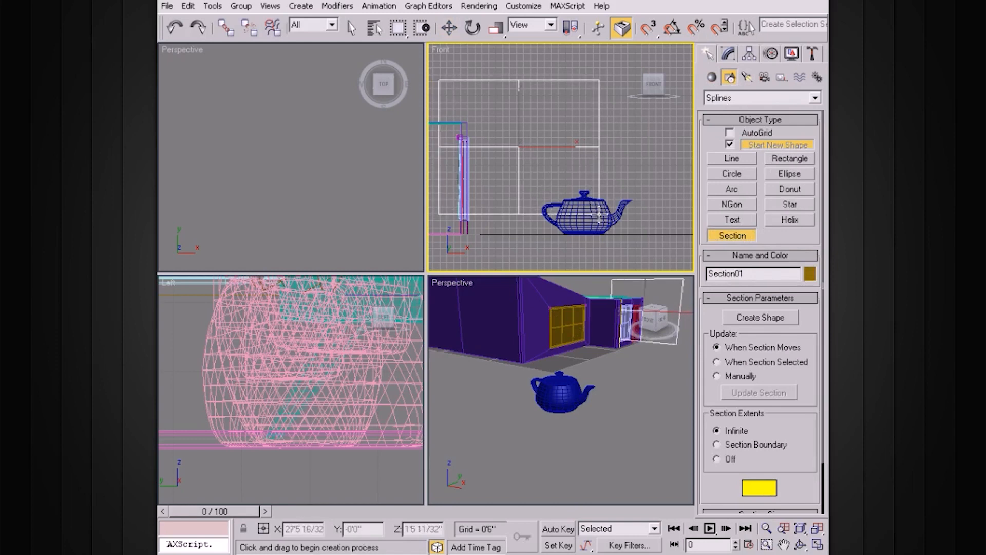
# Move the section plane to the teapot, at about X 28'3" and Y -29'2", and maximize the Perspective viewport
pyautogui.press('w')
pyautogui.moveTo(645, 315); pyautogui.dragTo(563, 376)
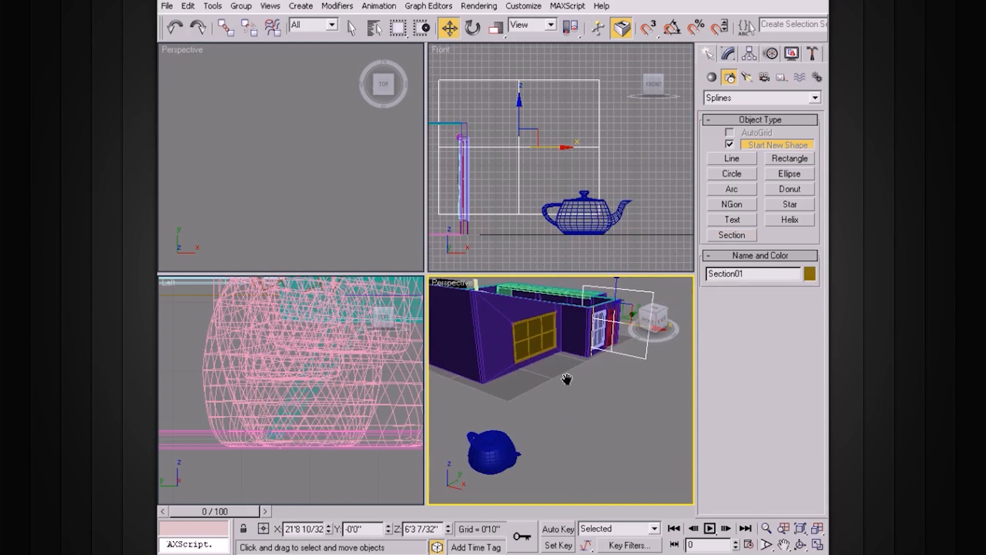
pyautogui.moveTo(603, 320); pyautogui.dragTo(555, 335, button='middle')
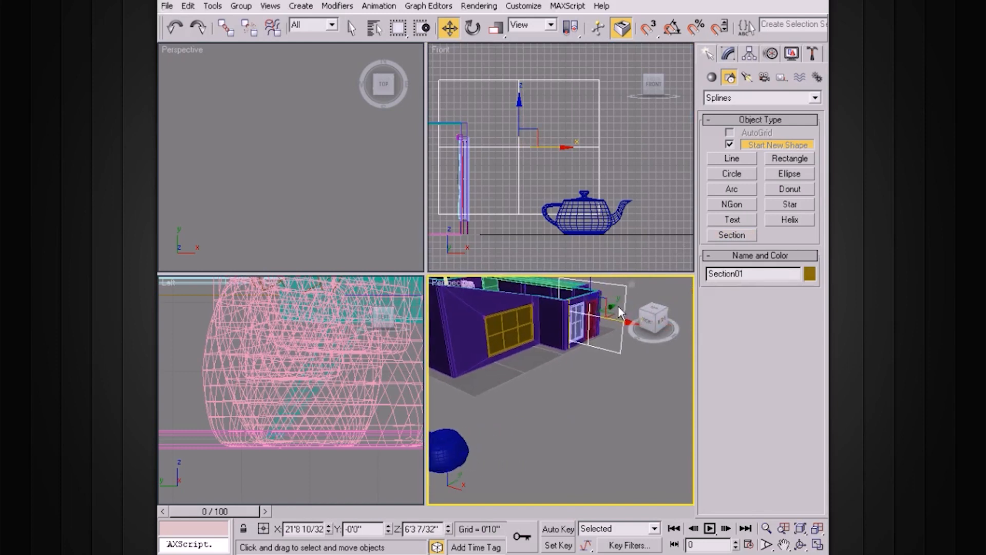
pyautogui.moveTo(614, 304); pyautogui.dragTo(521, 331)
pyautogui.moveTo(521, 331); pyautogui.dragTo(572, 339, button='middle')
pyautogui.click(571, 340)
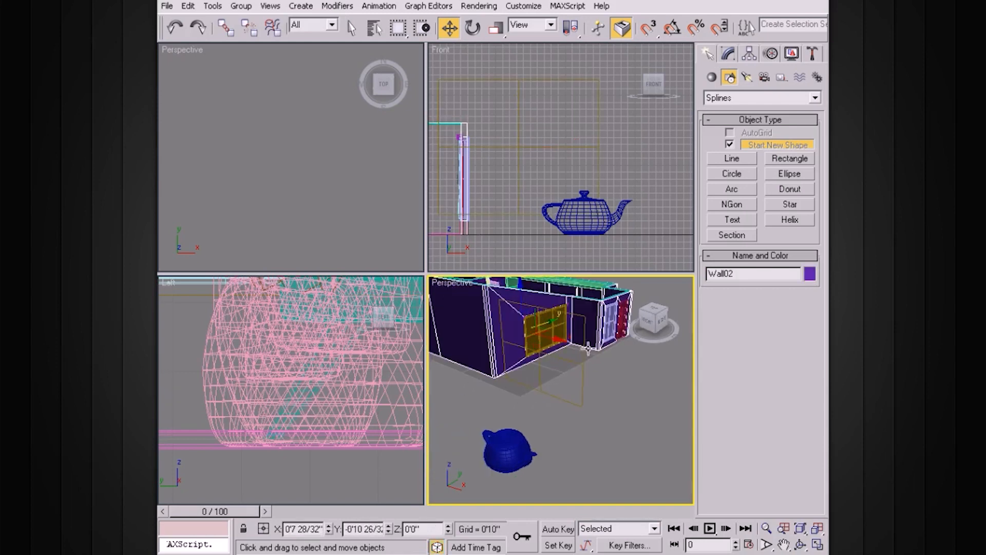
pyautogui.click(582, 388)
pyautogui.moveTo(567, 341); pyautogui.dragTo(550, 386)
pyautogui.hotkey('alt', 'w')
pyautogui.keyDown('alt'); pyautogui.moveTo(550, 381); pyautogui.dragTo(500, 312, button='middle'); pyautogui.keyUp('alt')
pyautogui.scroll(3, 434, 328)
pyautogui.scroll(-5, 433, 329)
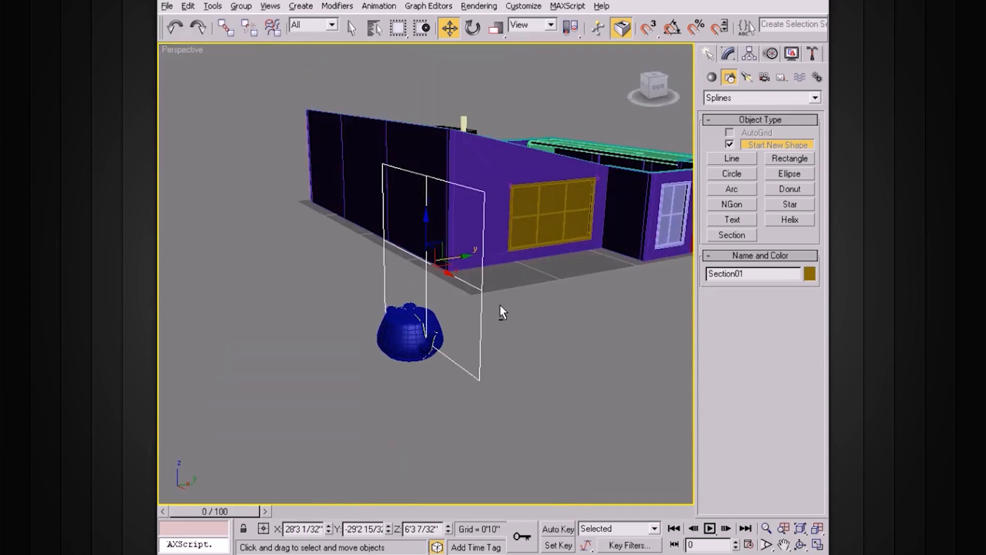
# Position the section plane through the teapot's body, at about X 26'4 22/32", Y -29'3" and Z 3'6 28/32"
pyautogui.moveTo(426, 220); pyautogui.dragTo(446, 300)
pyautogui.keyDown('alt'); pyautogui.moveTo(446, 300); pyautogui.dragTo(487, 317, button='middle'); pyautogui.keyUp('alt')
pyautogui.moveTo(471, 310); pyautogui.dragTo(441, 309)
pyautogui.scroll(4, 451, 302)
pyautogui.keyDown('alt'); pyautogui.moveTo(465, 317); pyautogui.dragTo(443, 229, button='middle'); pyautogui.keyUp('alt')
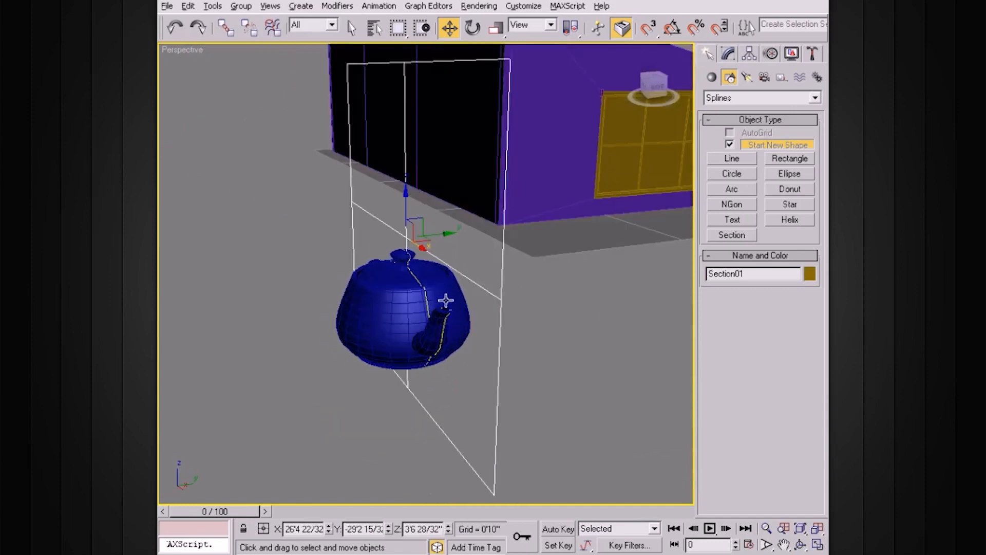
pyautogui.keyDown('alt'); pyautogui.moveTo(446, 300); pyautogui.dragTo(452, 294, button='middle'); pyautogui.keyUp('alt')
pyautogui.scroll(2, 453, 294)
pyautogui.moveTo(438, 201)
pyautogui.mouseDown()
pyautogui.moveTo(485, 191)
pyautogui.moveTo(344, 235)
pyautogui.moveTo(448, 212)
pyautogui.moveTo(377, 232)
pyautogui.moveTo(447, 221)
pyautogui.moveTo(425, 231)
pyautogui.moveTo(438, 214)
pyautogui.moveTo(393, 226)
pyautogui.moveTo(434, 209)
pyautogui.mouseUp()
pyautogui.keyDown('alt'); pyautogui.moveTo(480, 204); pyautogui.dragTo(556, 212, button='middle'); pyautogui.keyUp('alt')
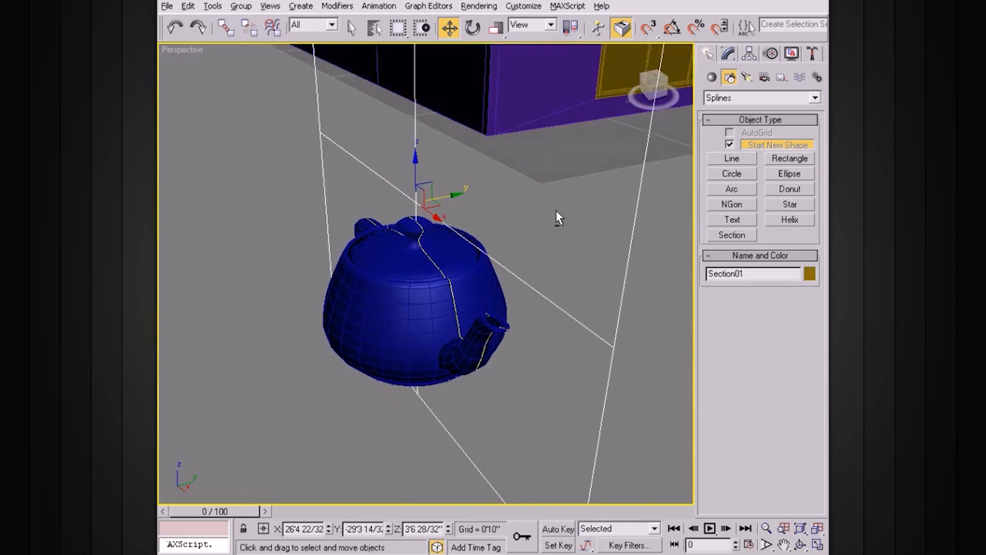
# Create a shape from the section through the teapot and name it tea1
pyautogui.click(728, 54)
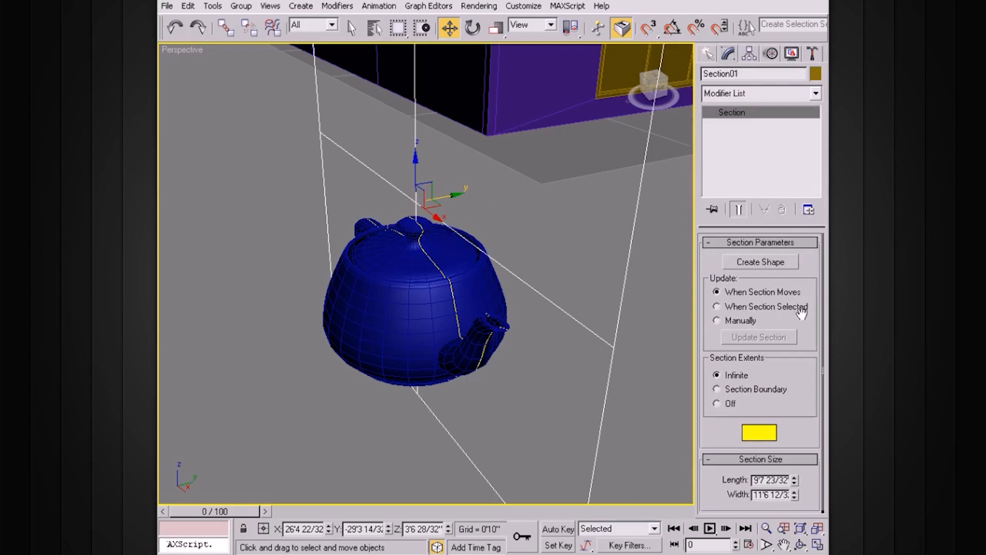
pyautogui.click(773, 263)
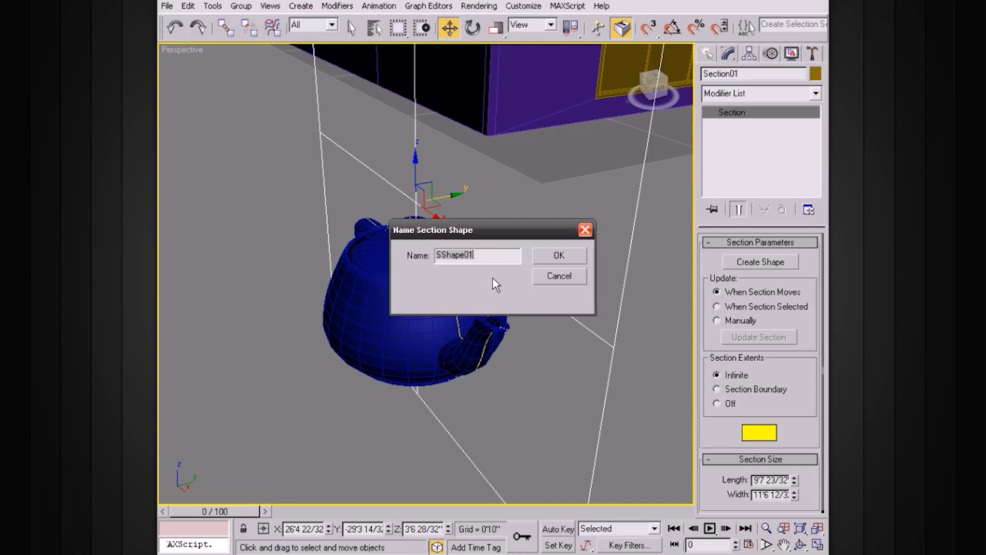
pyautogui.write('tea1')
pyautogui.press('Return')
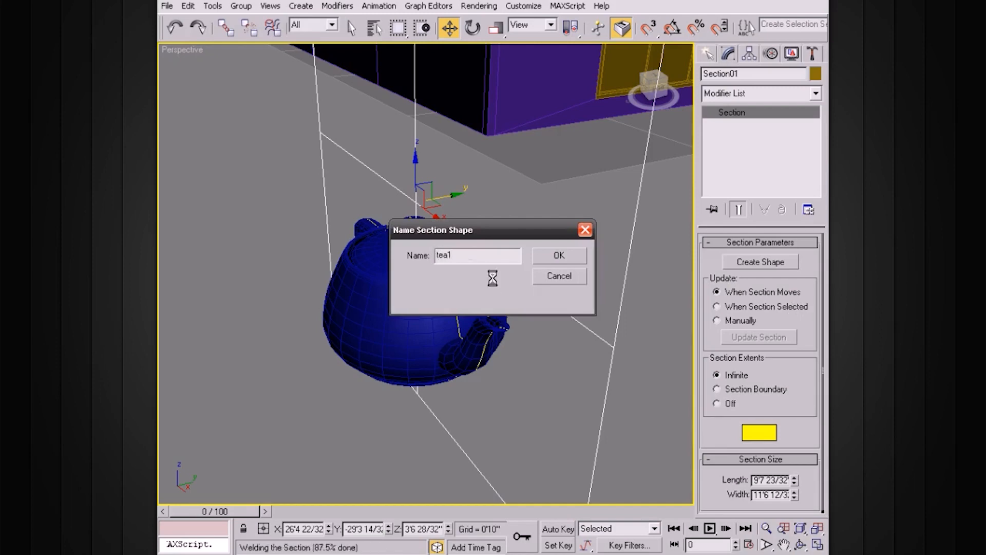
# Move the section plane along Y to about -29'8" and create a section shape named tea2
pyautogui.moveTo(454, 194); pyautogui.dragTo(435, 202)
pyautogui.click(747, 263)
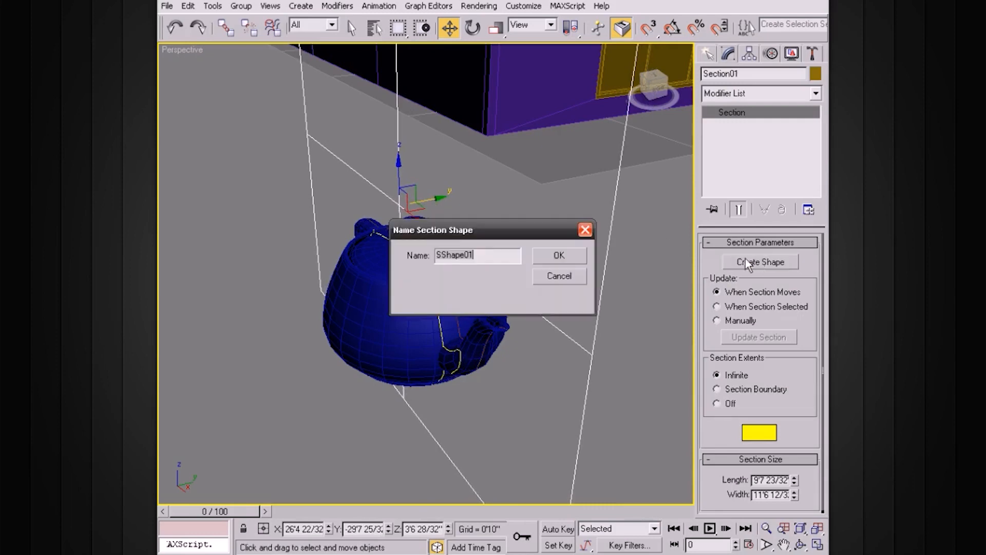
pyautogui.write('tea2')
pyautogui.press('Return')
# Move the section plane along Y to about -30'2 19/32" and create a section shape named tea3
pyautogui.moveTo(429, 200); pyautogui.dragTo(403, 217)
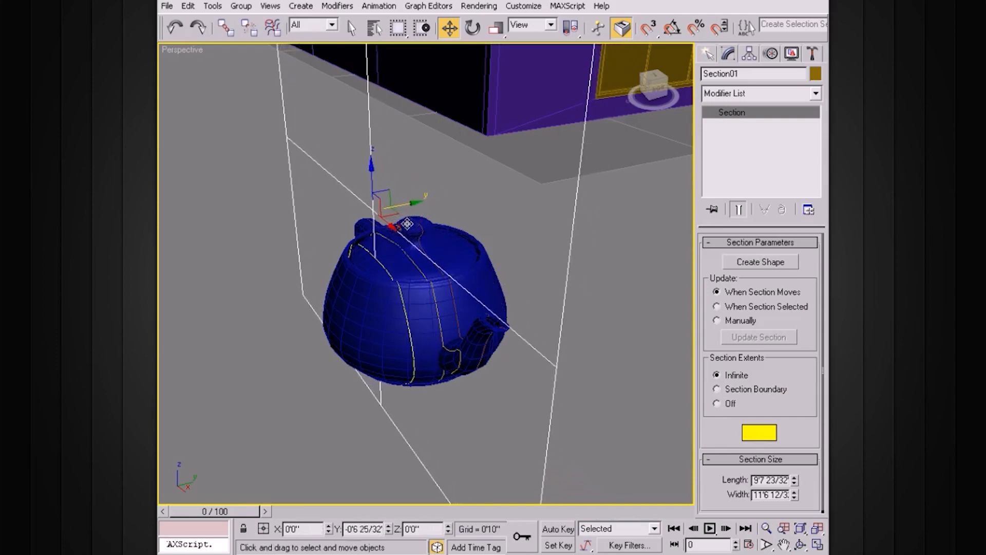
pyautogui.click(728, 266)
pyautogui.write('tea3')
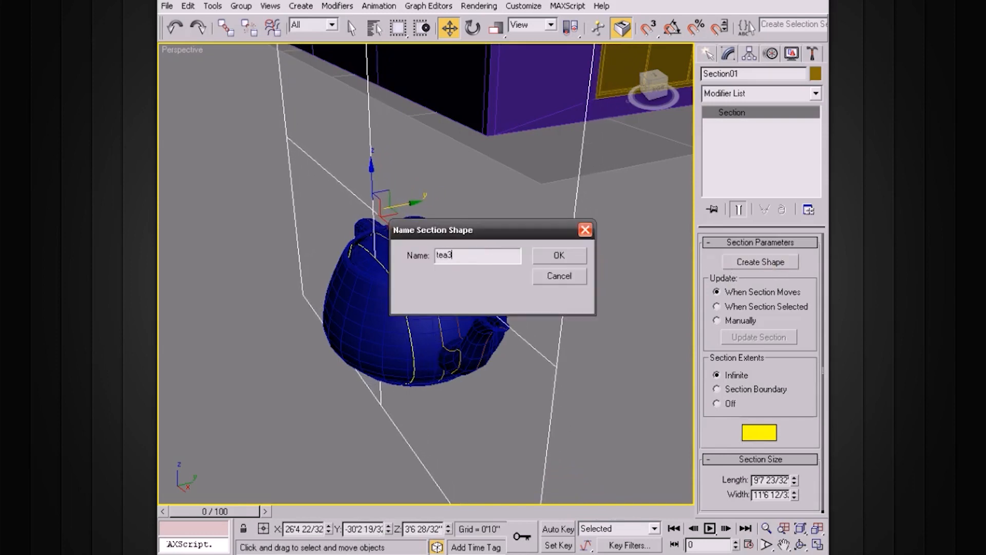
pyautogui.press('Return')
# Move the section plane along Y to about -30'10" and create a section shape named tea4
pyautogui.moveTo(406, 204); pyautogui.dragTo(383, 232)
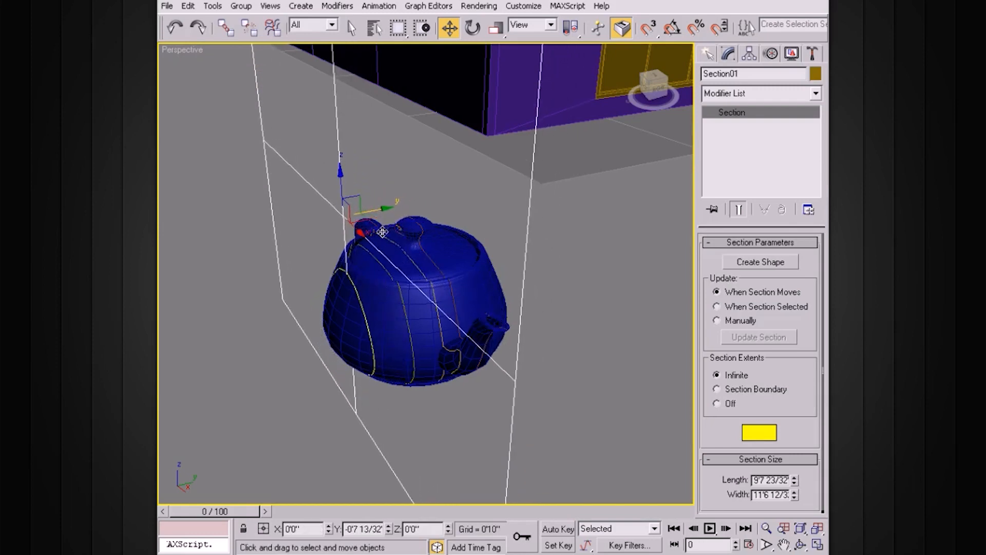
pyautogui.click(765, 266)
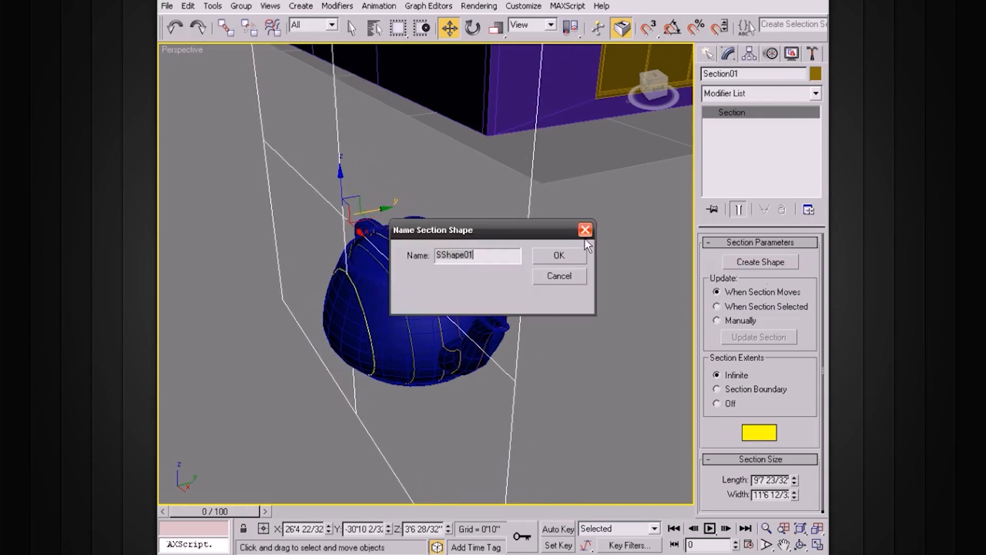
pyautogui.doubleClick(507, 257)
pyautogui.write('tea4')
pyautogui.press('Return')
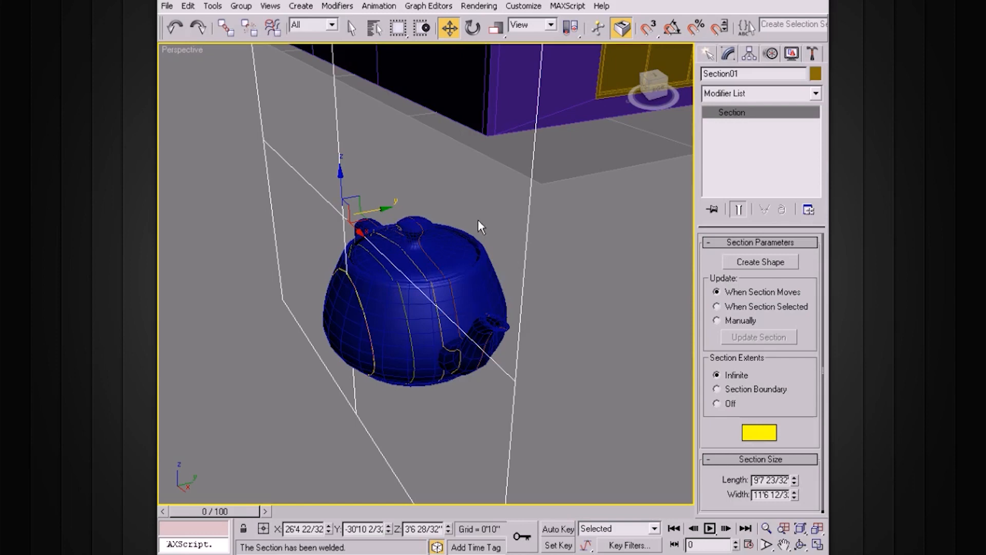
# Move the section plane near the teapot's outer side, at about Y -31'2 9/32", and create a section shape named tea5
pyautogui.moveTo(383, 210); pyautogui.dragTo(366, 214)
pyautogui.click(774, 263)
pyautogui.write('tea5')
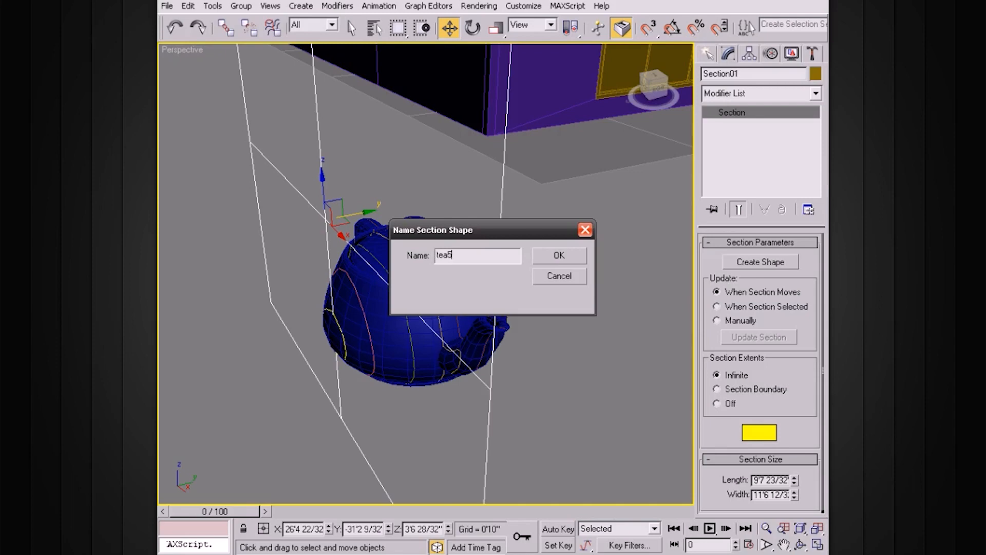
pyautogui.press('Return')
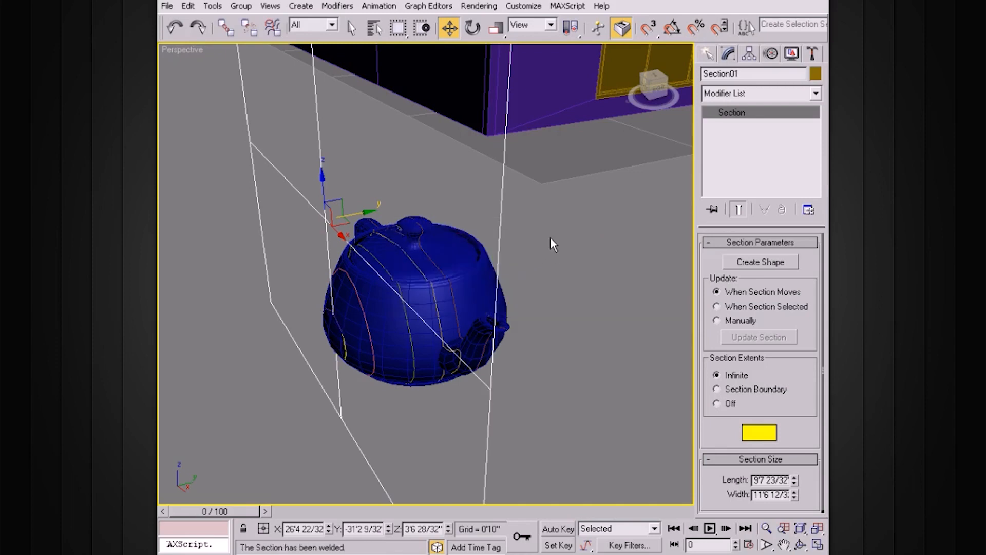
# Delete the section plane and the original teapot, keeping only the section shapes
pyautogui.click(568, 236)
pyautogui.keyDown('alt'); pyautogui.moveTo(495, 254); pyautogui.dragTo(458, 234, button='middle'); pyautogui.keyUp('alt')
pyautogui.click(432, 189)
pyautogui.press('Delete')
pyautogui.click(491, 251)
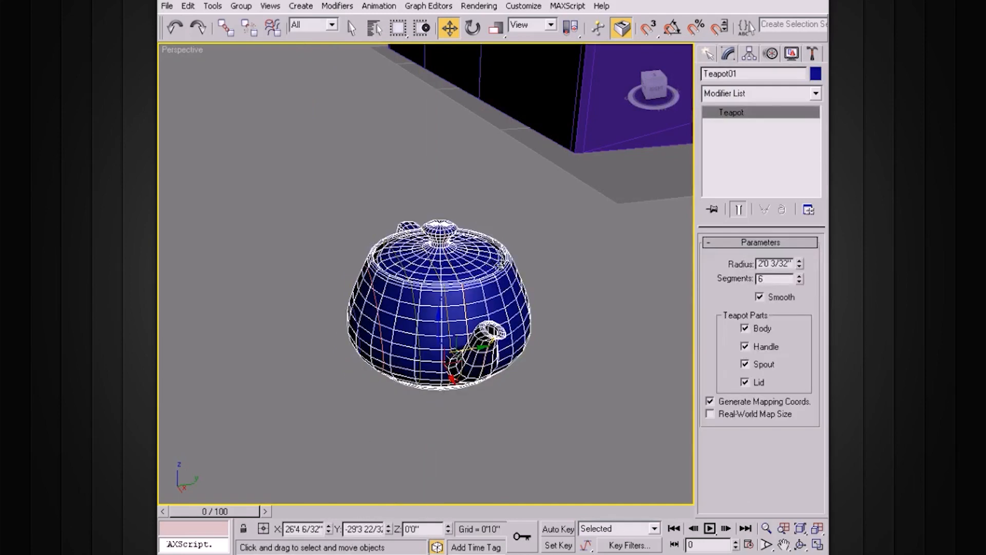
pyautogui.press('Delete')
# Enable the tea1 spline in the renderer and in the viewport
pyautogui.keyDown('alt'); pyautogui.moveTo(514, 264); pyautogui.dragTo(570, 320, button='middle'); pyautogui.keyUp('alt')
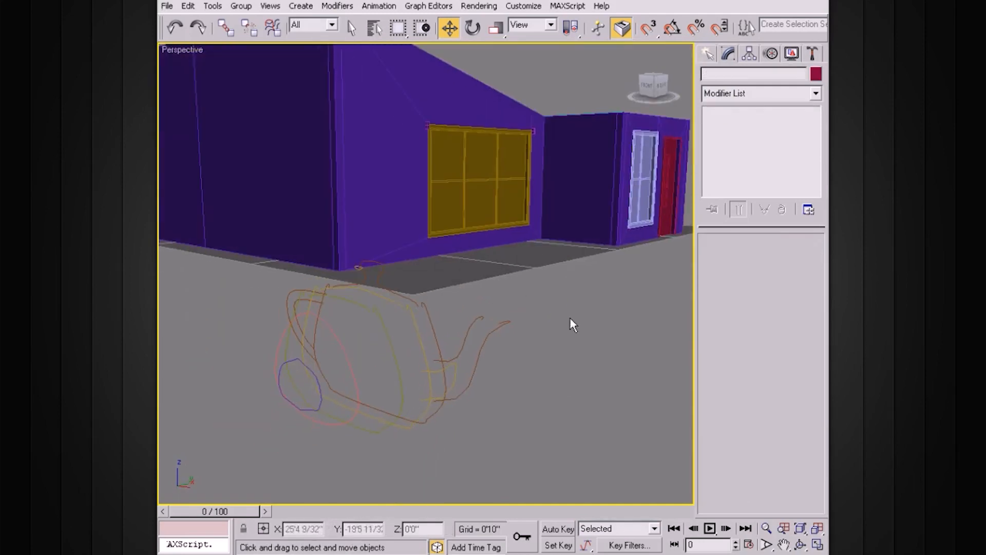
pyautogui.moveTo(333, 401); pyautogui.dragTo(335, 401)
pyautogui.keyDown('alt'); pyautogui.moveTo(424, 322); pyautogui.dragTo(513, 344, button='middle'); pyautogui.keyUp('alt')
pyautogui.click(544, 310)
pyautogui.scroll(3, 555, 289)
pyautogui.click(538, 254)
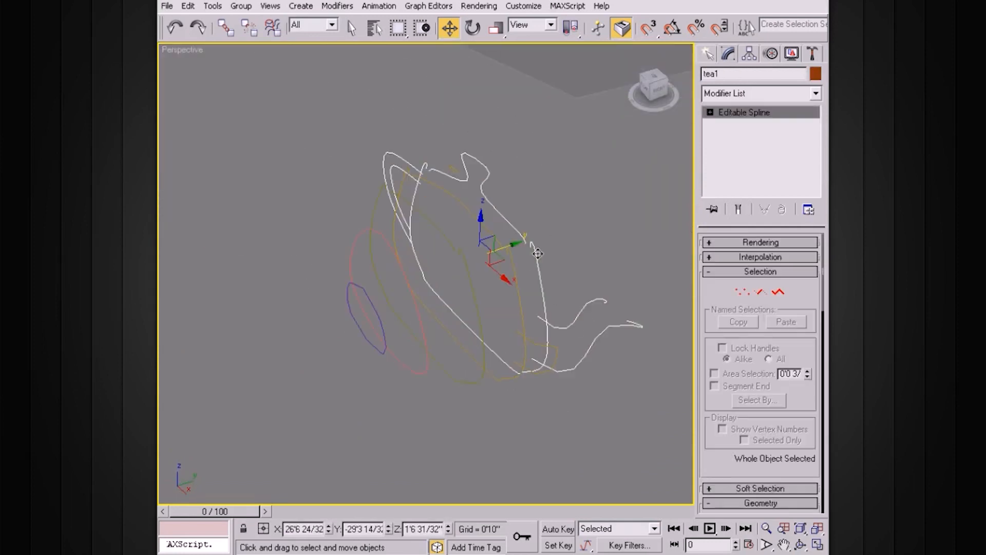
pyautogui.keyDown('alt'); pyautogui.moveTo(595, 254); pyautogui.dragTo(577, 244, button='middle'); pyautogui.keyUp('alt')
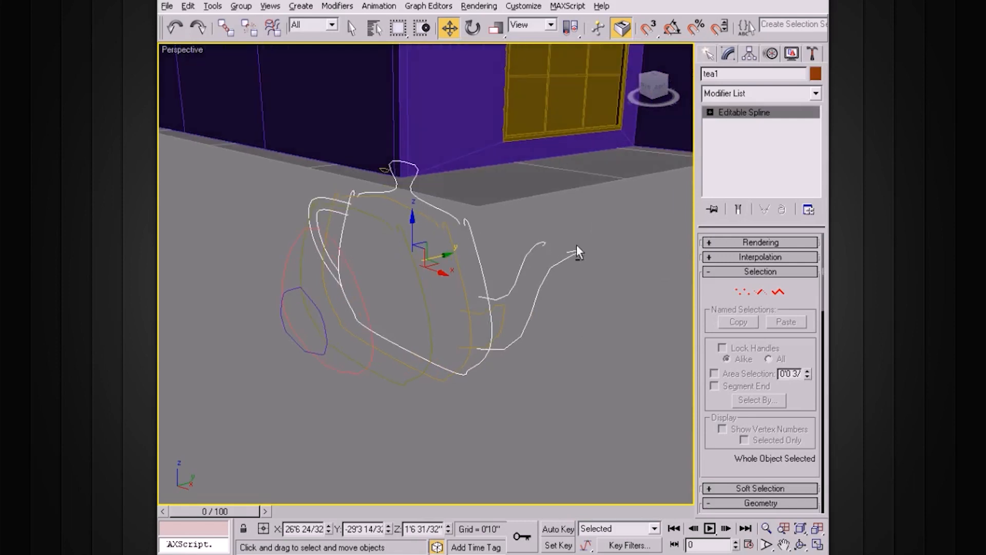
pyautogui.click(732, 243)
pyautogui.click(712, 267)
pyautogui.keyDown('alt'); pyautogui.moveTo(585, 251); pyautogui.dragTo(529, 236, button='middle'); pyautogui.keyUp('alt')
# Reduce the radial thickness of tea1 to about 0'0 25/32"
pyautogui.click(801, 348)
pyautogui.click(801, 348)
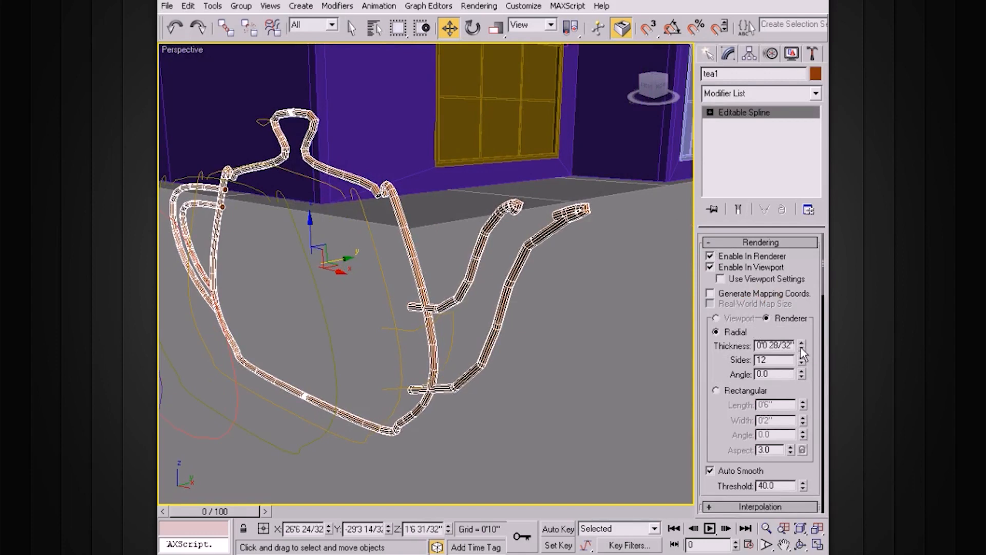
pyautogui.click(801, 348)
pyautogui.click(801, 349)
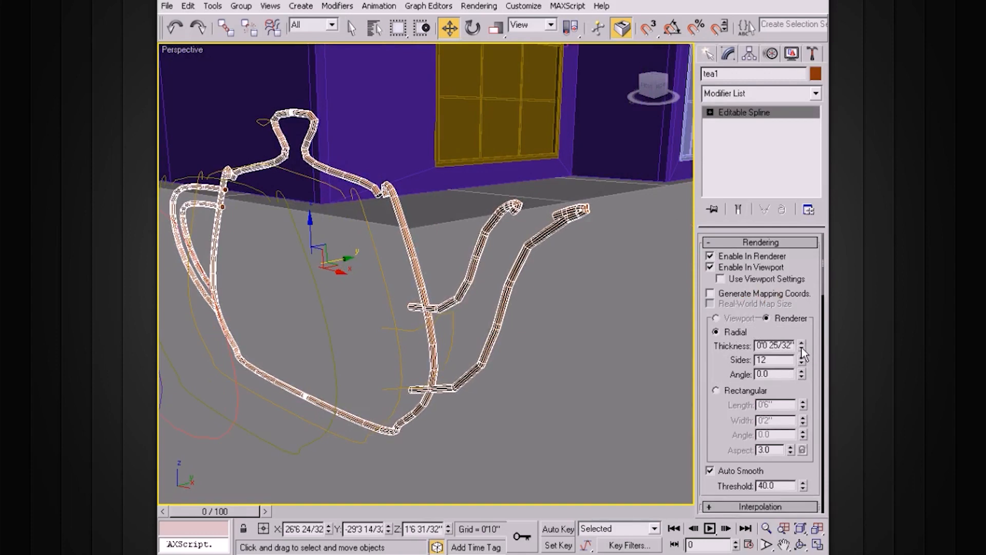
# Enable the tea2 spline in the renderer and in the viewport
pyautogui.keyDown('alt'); pyautogui.moveTo(554, 297); pyautogui.dragTo(439, 282, button='middle'); pyautogui.keyUp('alt')
pyautogui.click(585, 317)
pyautogui.click(381, 253)
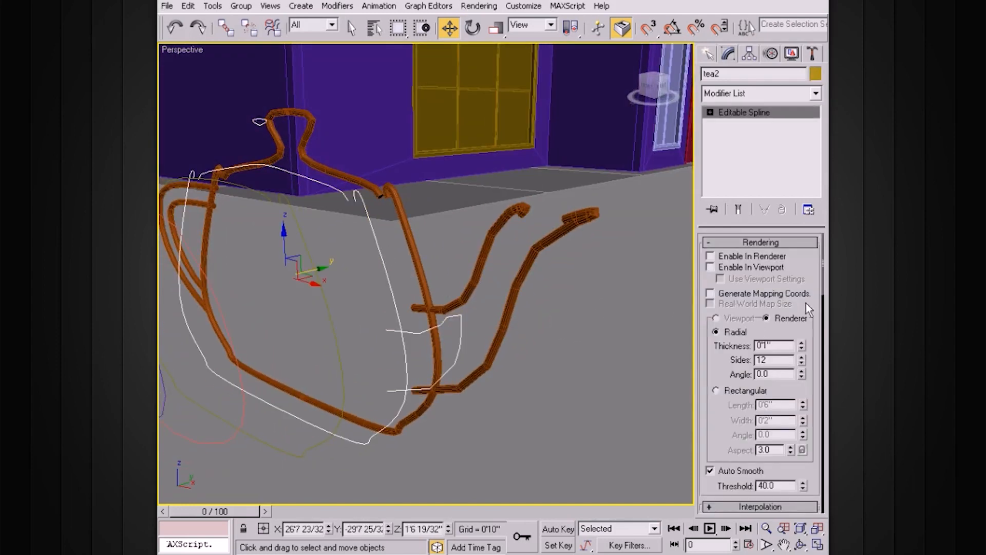
pyautogui.click(710, 255)
pyautogui.click(710, 267)
pyautogui.keyDown('alt'); pyautogui.moveTo(516, 316); pyautogui.dragTo(361, 318, button='middle'); pyautogui.keyUp('alt')
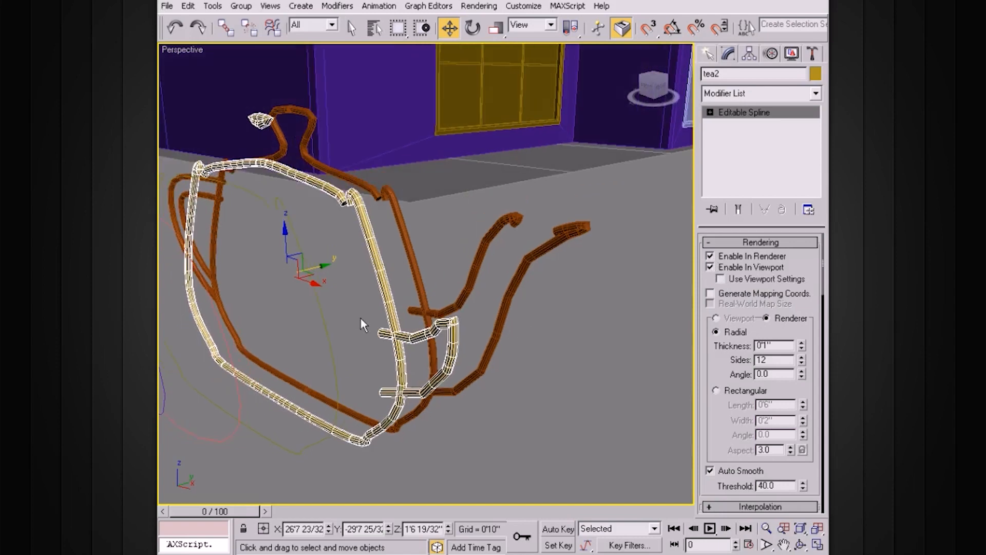
# Enable the green tea3 spline in the renderer and in the viewport
pyautogui.click(326, 333)
pyautogui.click(710, 267)
pyautogui.click(710, 256)
# Enable the tea4 and tea5 splines in the renderer and in the viewport
pyautogui.keyDown('alt'); pyautogui.moveTo(540, 298); pyautogui.dragTo(359, 313, button='middle'); pyautogui.keyUp('alt')
pyautogui.click(394, 331)
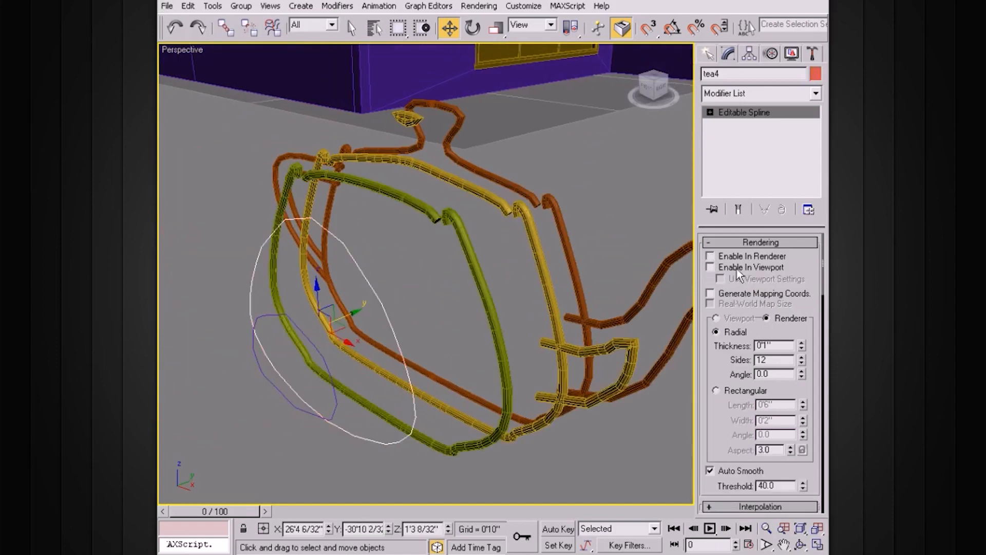
pyautogui.click(710, 268)
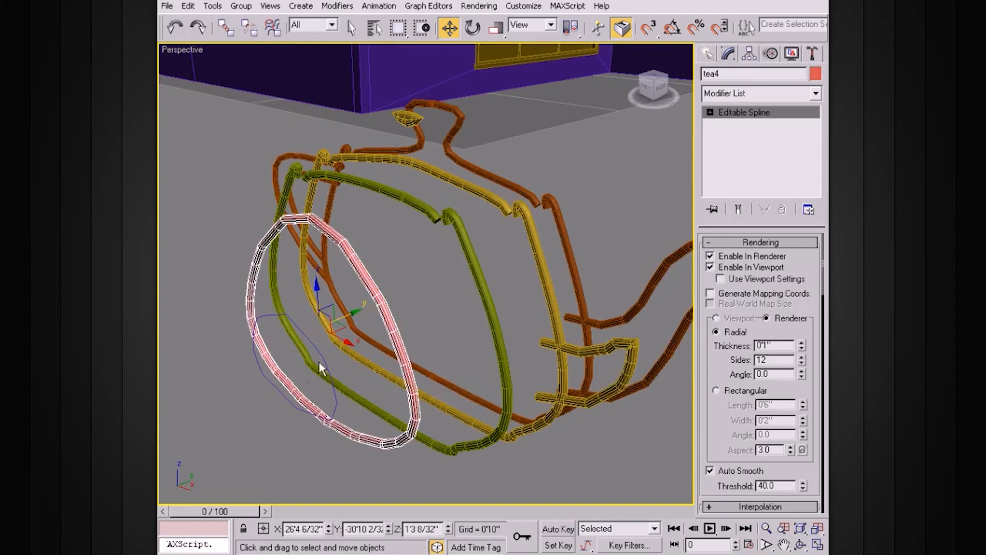
pyautogui.click(320, 366)
pyautogui.click(710, 266)
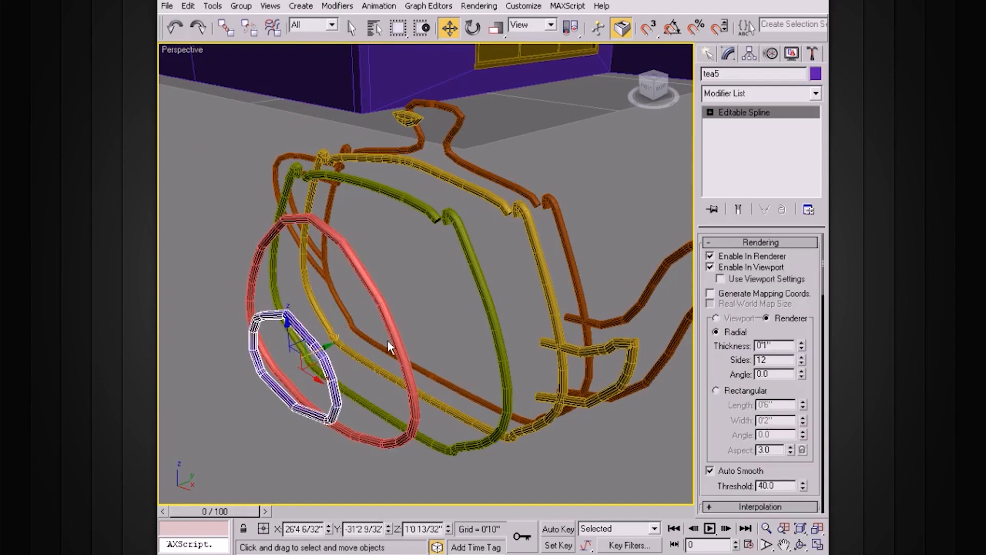
# Set the radial thickness of tea5 to 0'0 24/32" and increase the thickness of tea1
pyautogui.keyDown('alt'); pyautogui.moveTo(387, 340); pyautogui.dragTo(425, 364, button='middle'); pyautogui.keyUp('alt')
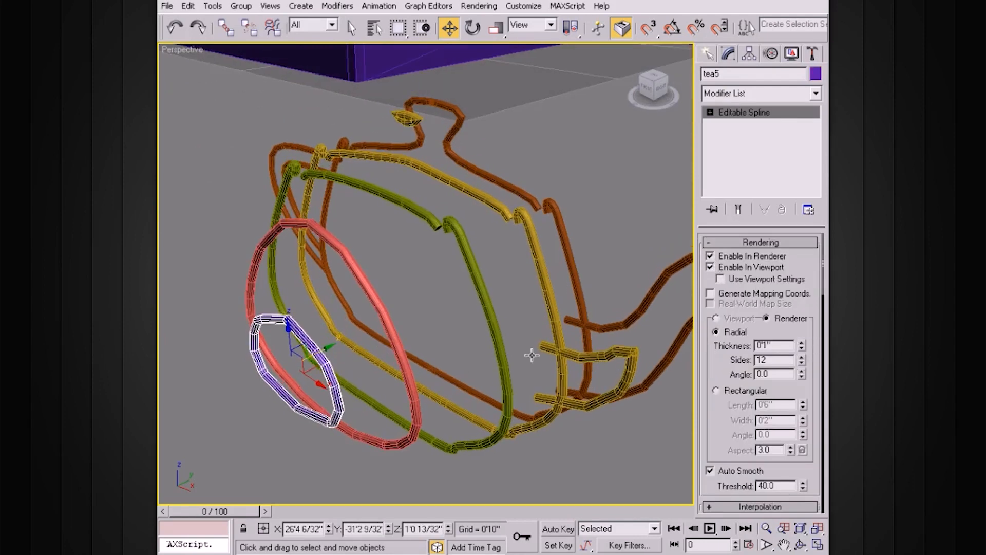
pyautogui.click(802, 348)
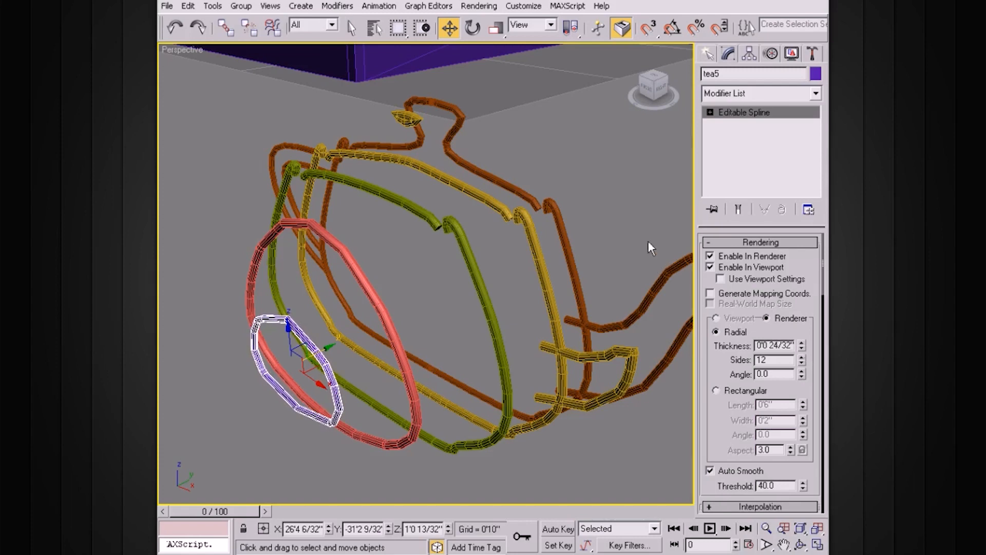
pyautogui.click(569, 275)
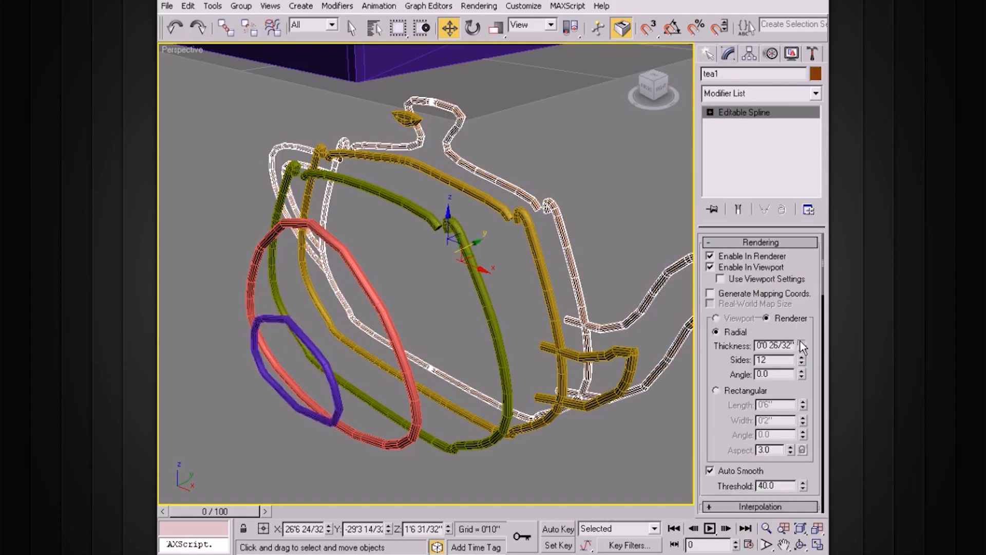
pyautogui.click(801, 342)
pyautogui.click(802, 343)
pyautogui.click(802, 342)
pyautogui.click(801, 343)
pyautogui.click(802, 343)
pyautogui.click(802, 343)
pyautogui.click(801, 342)
pyautogui.click(802, 343)
pyautogui.click(802, 343)
# Move tea2 along Y closer to tea1, to about -29'5 11/32"
pyautogui.click(481, 285)
pyautogui.keyDown('alt'); pyautogui.moveTo(458, 313); pyautogui.dragTo(460, 278, button='middle'); pyautogui.keyUp('alt')
pyautogui.click(544, 262)
pyautogui.scroll(-3, 541, 279)
pyautogui.moveTo(469, 269); pyautogui.dragTo(481, 267)
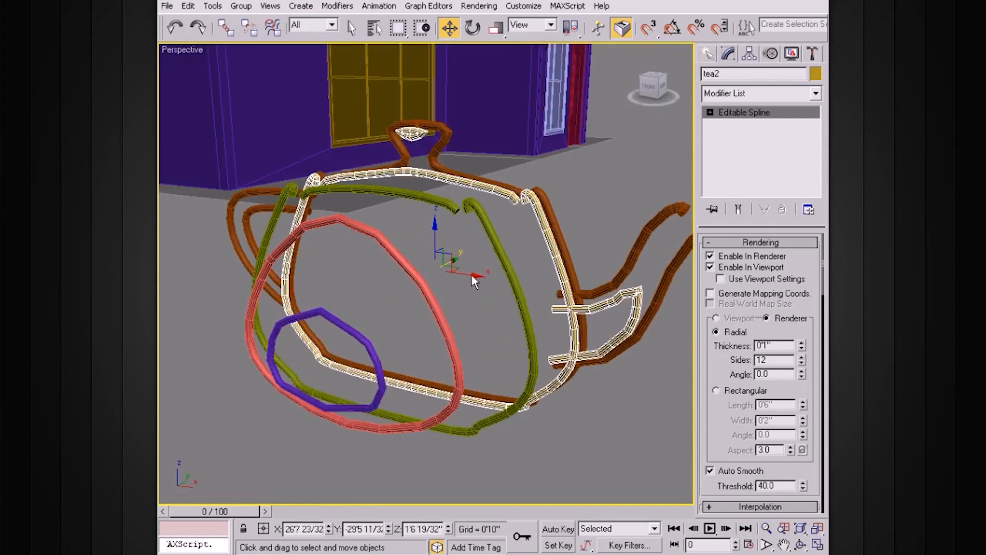
# Rotate tea2 slightly so it tilts against the tea1 outline
pyautogui.moveTo(477, 276); pyautogui.dragTo(459, 240)
pyautogui.press('e')
pyautogui.keyDown('alt'); pyautogui.moveTo(499, 251); pyautogui.dragTo(476, 341, button='middle'); pyautogui.keyUp('alt')
pyautogui.press('w')
# Move the green tea3 outline closer to tea2 and tilt it slightly
pyautogui.click(455, 267)
pyautogui.moveTo(455, 267); pyautogui.dragTo(464, 266)
pyautogui.keyDown('alt'); pyautogui.moveTo(465, 268); pyautogui.dragTo(546, 250, button='middle'); pyautogui.keyUp('alt')
pyautogui.moveTo(446, 296); pyautogui.dragTo(465, 298)
pyautogui.moveTo(424, 251); pyautogui.dragTo(469, 284)
pyautogui.press('e')
# Move tea4 closer to the tea3 outline, to about X 26'0 27/32" and Y -29'9 9/32"
pyautogui.click(386, 232)
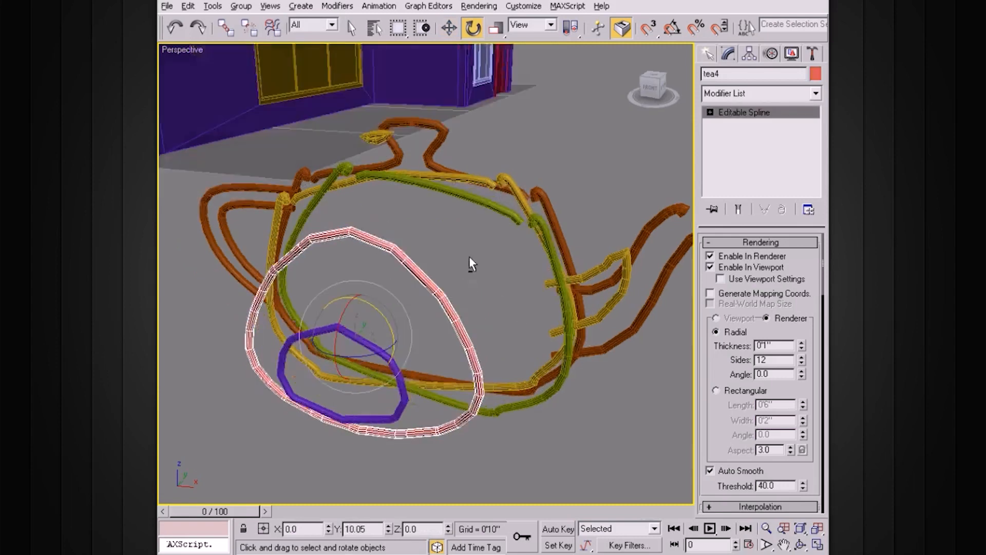
pyautogui.keyDown('alt'); pyautogui.moveTo(469, 264); pyautogui.dragTo(401, 295, button='middle'); pyautogui.keyUp('alt')
pyautogui.press('w')
pyautogui.moveTo(366, 314); pyautogui.dragTo(451, 271)
pyautogui.keyDown('alt'); pyautogui.moveTo(452, 271); pyautogui.dragTo(464, 277, button='middle'); pyautogui.keyUp('alt')
pyautogui.moveTo(464, 278); pyautogui.dragTo(459, 288)
pyautogui.keyDown('alt'); pyautogui.moveTo(459, 288); pyautogui.dragTo(404, 263, button='middle'); pyautogui.keyUp('alt')
# Undo the latest changes to tea4 and raise it along Z by about 0'2 25/32"
pyautogui.click(428, 286)
pyautogui.hotkey('ctrl', 'z')
pyautogui.click(400, 225)
pyautogui.hotkey('ctrl', 'z')
pyautogui.moveTo(444, 301); pyautogui.dragTo(425, 295)
pyautogui.keyDown('alt'); pyautogui.moveTo(425, 296); pyautogui.dragTo(412, 258, button='middle'); pyautogui.keyUp('alt')
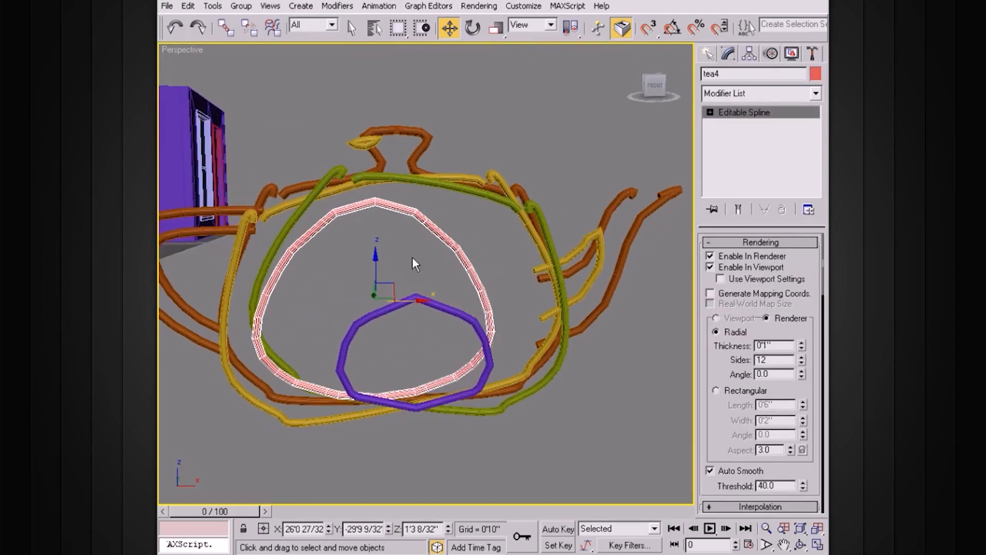
pyautogui.click(380, 245)
pyautogui.hotkey('ctrl', 'z')
pyautogui.moveTo(375, 253); pyautogui.dragTo(375, 231)
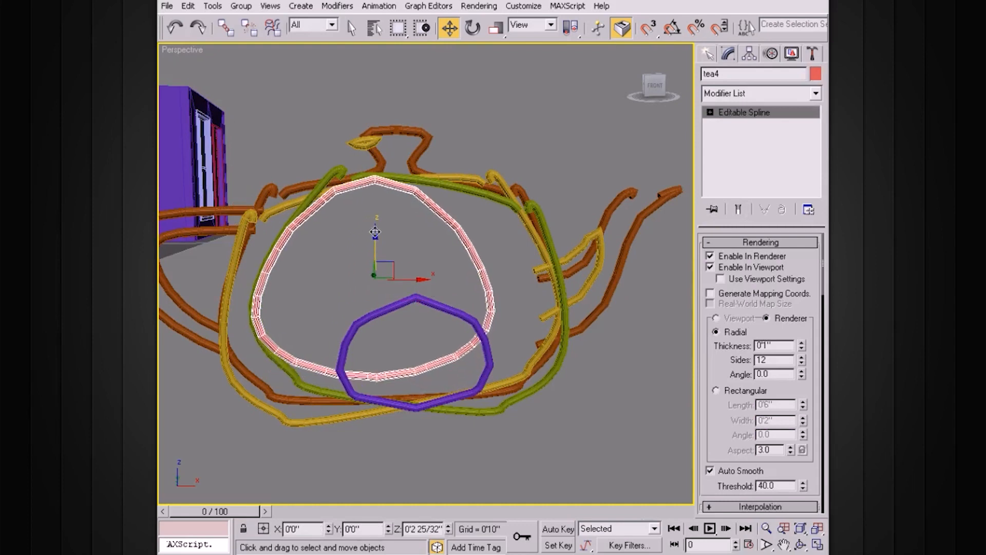
# Move tea5 to about X 26'7 11/32" and Z 1'5 24/32", undoing the extra shift after it
pyautogui.click(478, 324)
pyautogui.moveTo(460, 353); pyautogui.dragTo(446, 249)
pyautogui.keyDown('alt'); pyautogui.moveTo(446, 249); pyautogui.dragTo(435, 318, button='middle'); pyautogui.keyUp('alt')
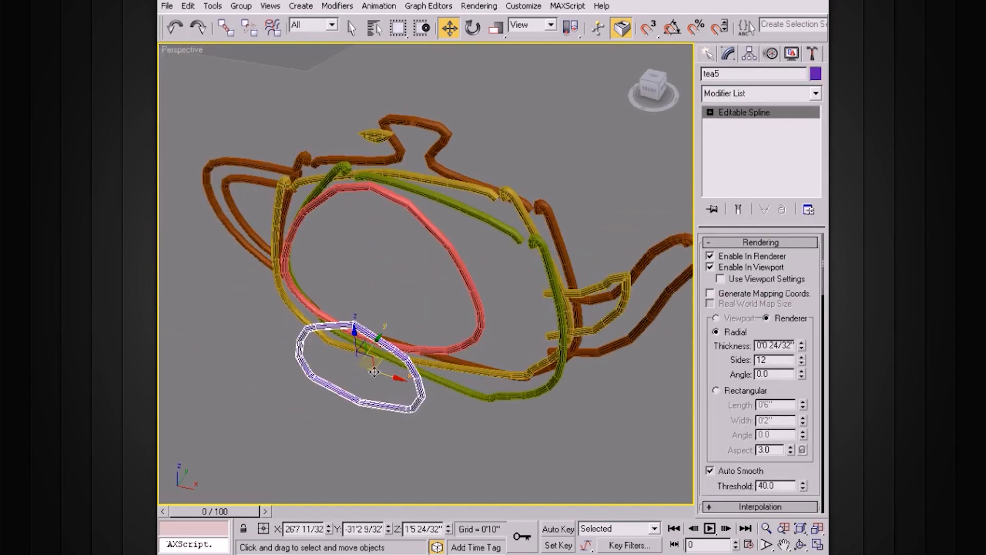
pyautogui.moveTo(381, 336); pyautogui.dragTo(419, 304)
pyautogui.hotkey('ctrl', 'z')
# Move tea5 inside the other outlines, to about X 26'8 26/32" and Y -29'10 23/32"
pyautogui.keyDown('alt'); pyautogui.moveTo(468, 317); pyautogui.dragTo(355, 347, button='middle'); pyautogui.keyUp('alt')
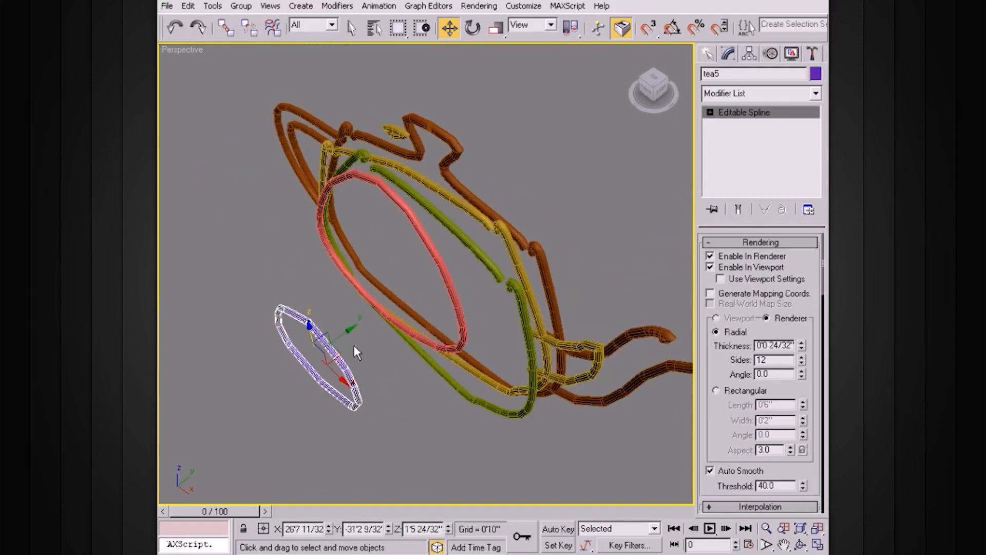
pyautogui.moveTo(349, 332); pyautogui.dragTo(446, 311)
pyautogui.keyDown('alt'); pyautogui.moveTo(494, 310); pyautogui.dragTo(552, 268, button='middle'); pyautogui.keyUp('alt')
pyautogui.keyDown('alt'); pyautogui.moveTo(434, 237); pyautogui.dragTo(442, 216, button='middle'); pyautogui.keyUp('alt')
pyautogui.scroll(-4, 452, 216)
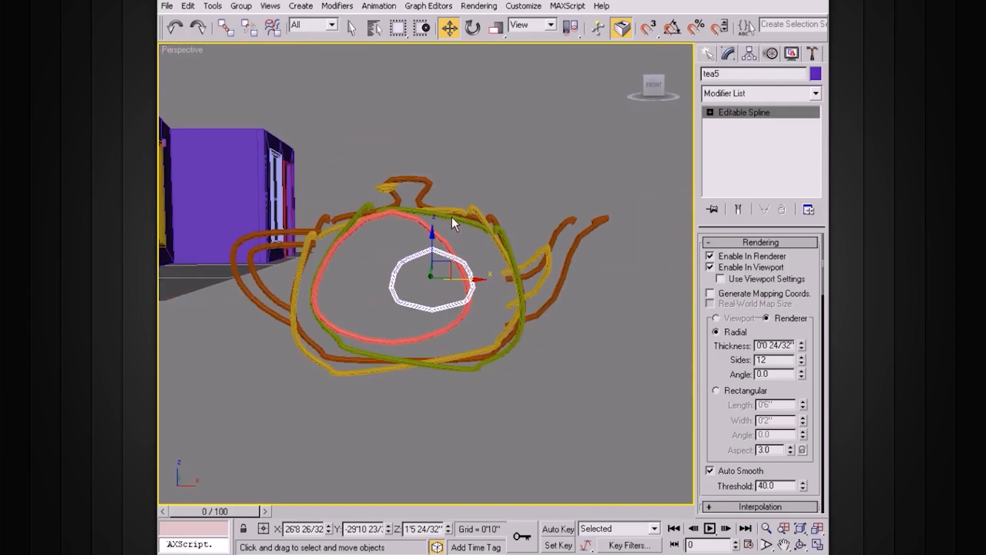
# Select all five teapot section shapes and group them as TeapotArt
pyautogui.click(587, 342)
pyautogui.keyDown('alt'); pyautogui.moveTo(588, 343); pyautogui.dragTo(533, 339, button='middle'); pyautogui.keyUp('alt')
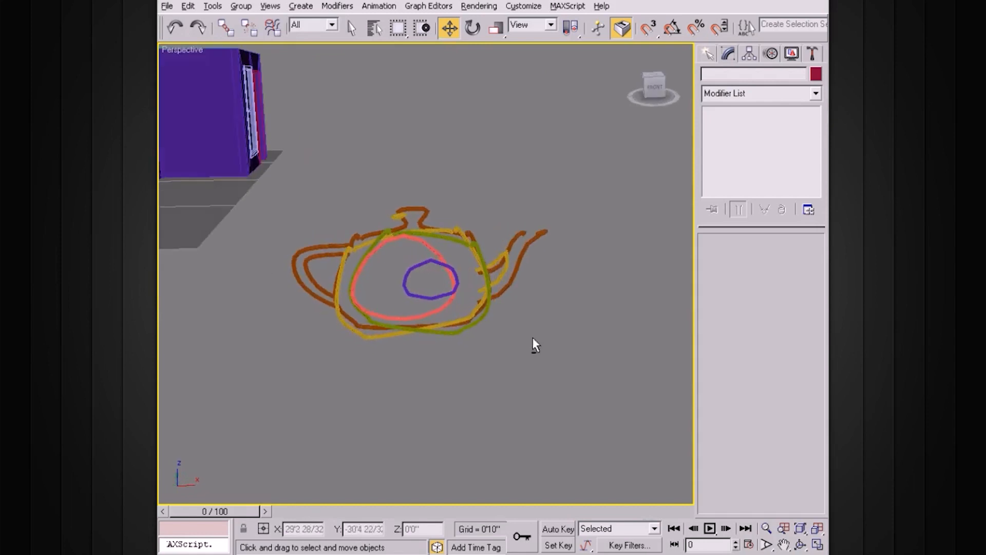
pyautogui.moveTo(576, 209); pyautogui.dragTo(429, 319)
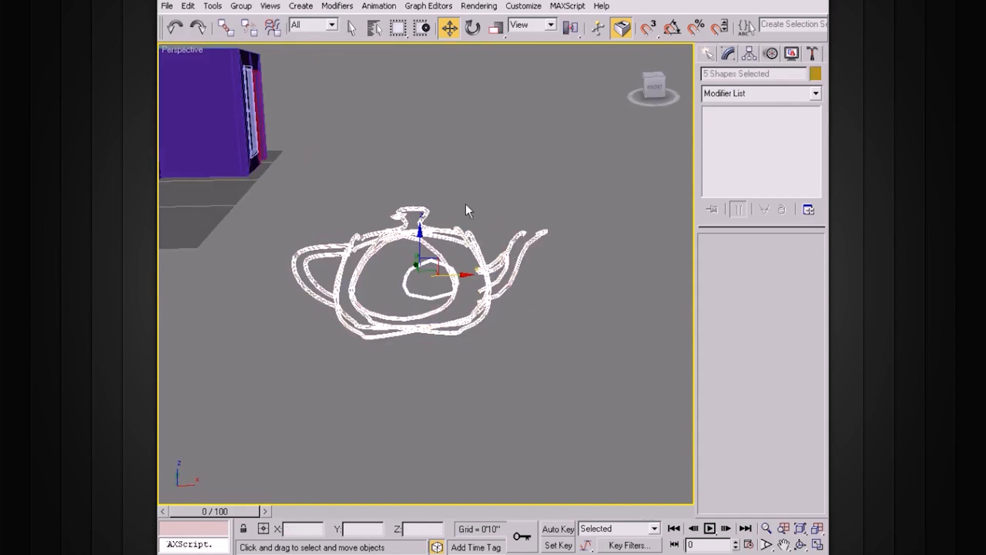
pyautogui.click(242, 6)
pyautogui.click(256, 23)
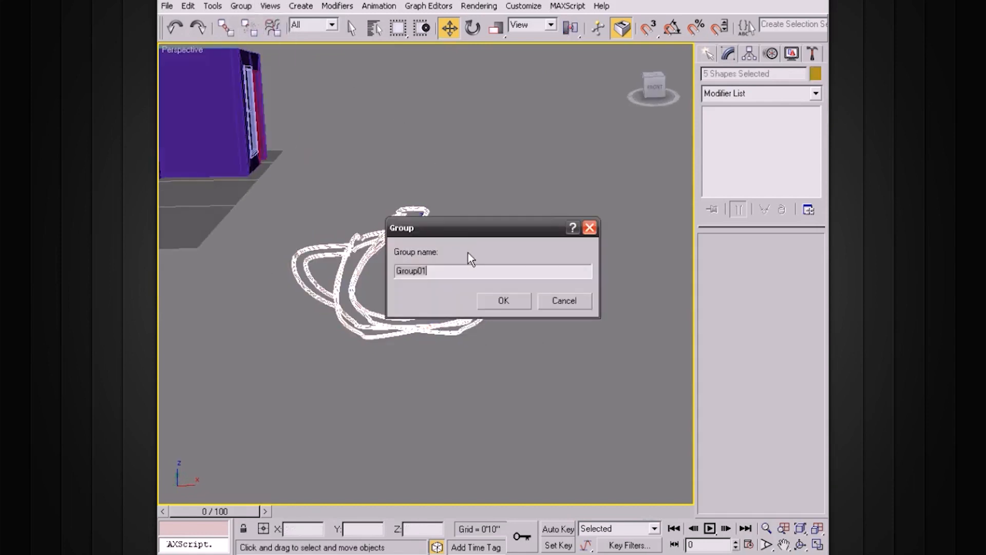
pyautogui.write('TeapotArt')
pyautogui.press('Return')
# Move the TeapotArt group into the house, to about X -1'8 10/32" and Y -4'1 2/32"
pyautogui.keyDown('alt'); pyautogui.moveTo(523, 225); pyautogui.dragTo(452, 242, button='middle'); pyautogui.keyUp('alt')
pyautogui.scroll(-5, 452, 242)
pyautogui.moveTo(448, 250); pyautogui.dragTo(570, 129)
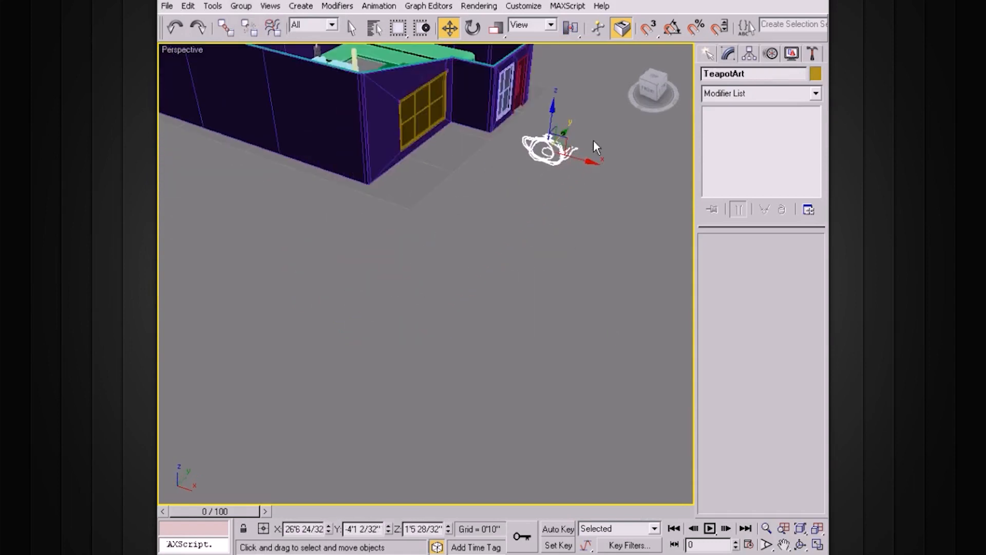
pyautogui.moveTo(592, 161); pyautogui.dragTo(392, 115)
pyautogui.moveTo(463, 183); pyautogui.dragTo(476, 328, button='middle')
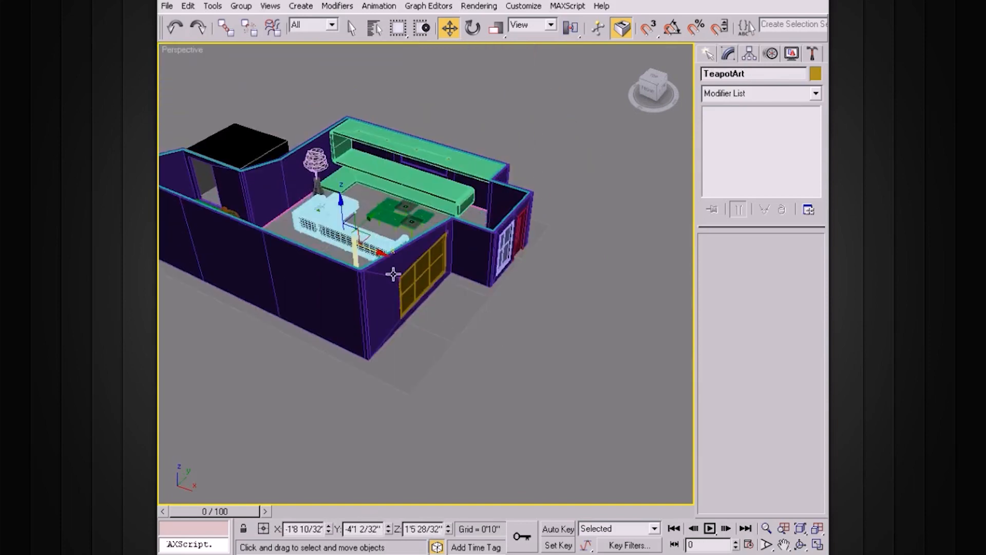
# Move TeapotArt beside the wall behind the sofa, at about X -12'2 28/32" and Z 4'10 13/32"
pyautogui.moveTo(283, 179); pyautogui.dragTo(277, 165)
pyautogui.press('z')
pyautogui.keyDown('alt'); pyautogui.moveTo(440, 211); pyautogui.dragTo(379, 201, button='middle'); pyautogui.keyUp('alt')
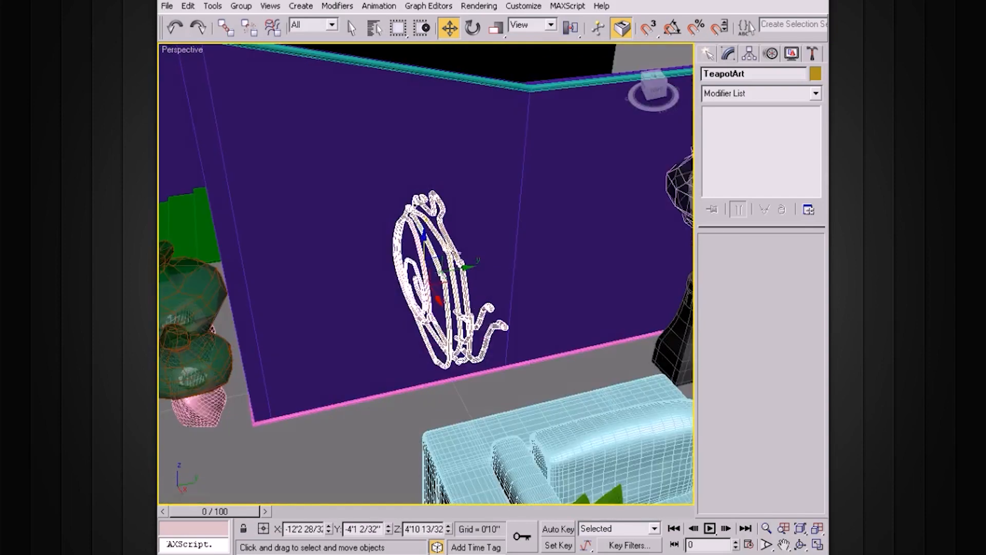
# Rotate TeapotArt about its vertical axis so it lies roughly parallel to the wall
pyautogui.press('e')
pyautogui.moveTo(424, 299); pyautogui.dragTo(445, 287)
pyautogui.press('w')
# Position TeapotArt against the wall, at about X -13'8 6/32", Y -4'0 18/32" and Z 5'6 11/32"
pyautogui.moveTo(424, 231); pyautogui.dragTo(426, 212)
pyautogui.hotkey('ctrl', 'z')
pyautogui.click(502, 255)
pyautogui.moveTo(438, 299); pyautogui.dragTo(417, 238)
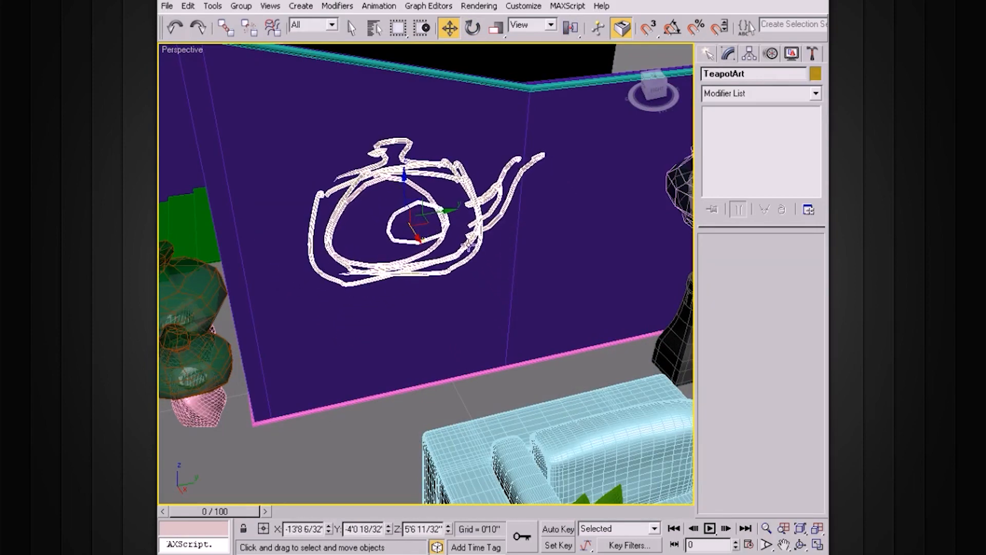
# Rotate TeapotArt about 3.03° around its vertical axis to align it with the wall
pyautogui.keyDown('alt'); pyautogui.moveTo(486, 254); pyautogui.dragTo(463, 284, button='middle'); pyautogui.keyUp('alt')
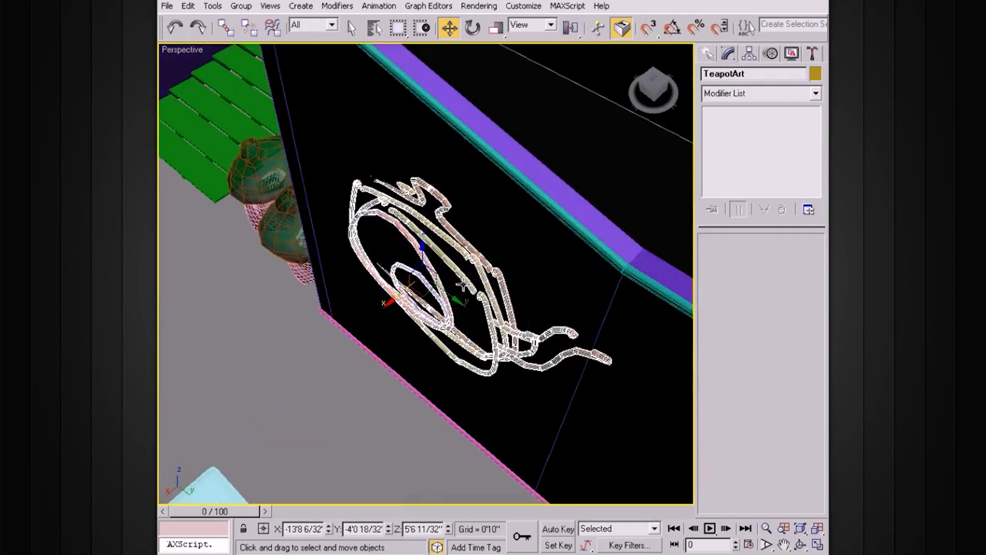
pyautogui.moveTo(435, 304); pyautogui.dragTo(438, 307)
pyautogui.keyDown('alt'); pyautogui.moveTo(501, 298); pyautogui.dragTo(531, 228, button='middle'); pyautogui.keyUp('alt')
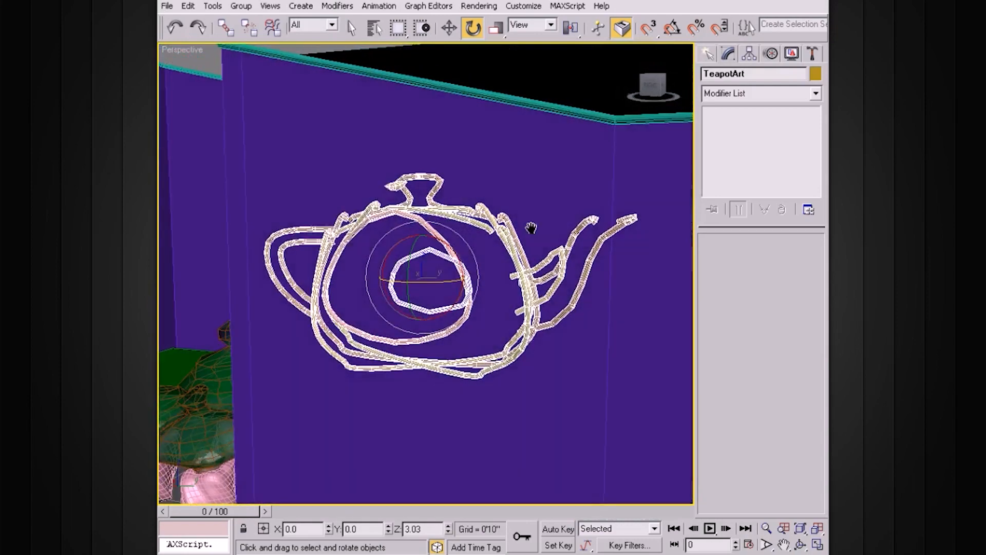
# Tilt TeapotArt in the plane of the wall by about -21.32° around X, and deselect it
pyautogui.moveTo(459, 256); pyautogui.dragTo(475, 285)
pyautogui.keyDown('alt'); pyautogui.moveTo(478, 288); pyautogui.dragTo(520, 278, button='middle'); pyautogui.keyUp('alt')
pyautogui.scroll(-4, 516, 298)
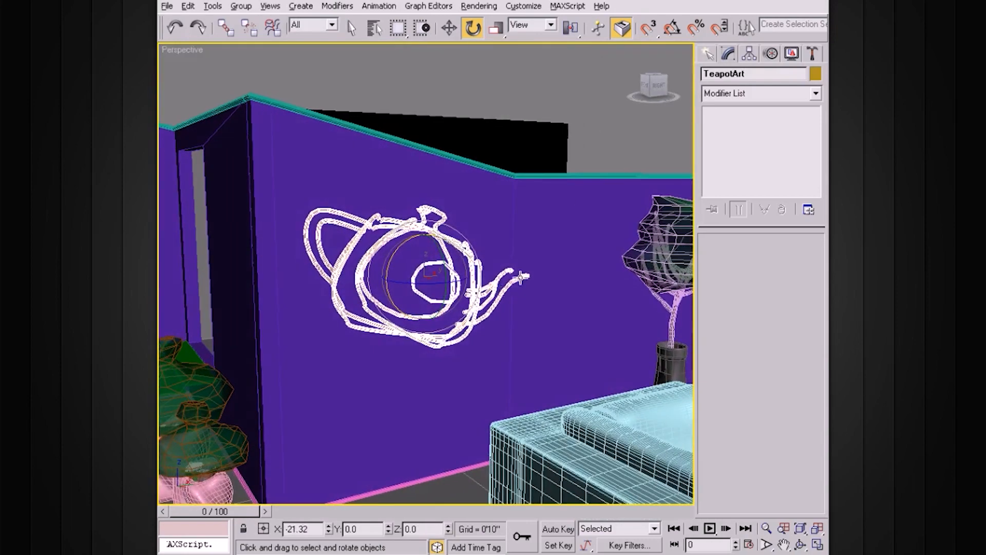
pyautogui.click(588, 154)
# Examine the mounted teapot wall art up close and from several angles together with the sofa, shelves and tables
pyautogui.keyDown('alt'); pyautogui.moveTo(589, 155); pyautogui.dragTo(527, 248, button='middle'); pyautogui.keyUp('alt')
pyautogui.scroll(3, 555, 270)
pyautogui.scroll(3, 556, 269)
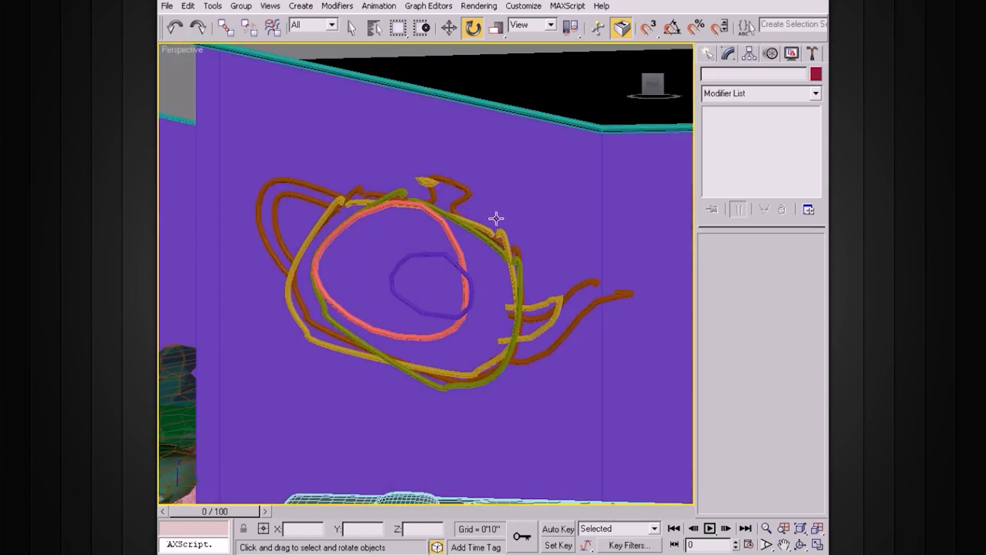
pyautogui.keyDown('alt'); pyautogui.moveTo(498, 299); pyautogui.dragTo(459, 318, button='middle'); pyautogui.keyUp('alt')
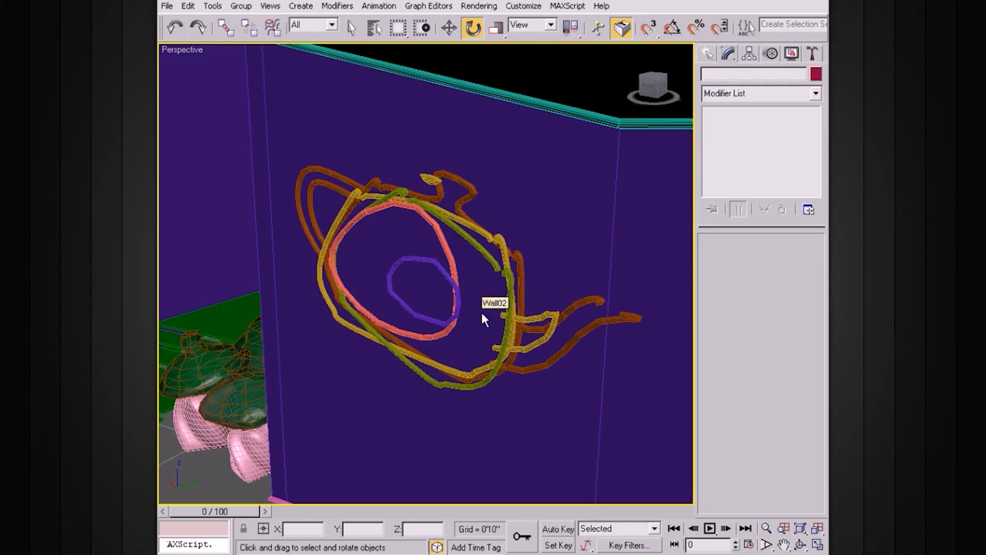
pyautogui.moveTo(482, 315)
pyautogui.keyDown('alt'); pyautogui.mouseDown(button='middle')
pyautogui.moveTo(458, 288)
pyautogui.moveTo(482, 308)
pyautogui.moveTo(603, 310)
pyautogui.moveTo(533, 310)
pyautogui.moveTo(550, 306)
pyautogui.moveTo(441, 263)
pyautogui.moveTo(498, 275)
pyautogui.moveTo(431, 275)
pyautogui.moveTo(548, 278)
pyautogui.moveTo(469, 265)
pyautogui.moveTo(441, 276)
pyautogui.mouseUp(button='middle'); pyautogui.keyUp('alt')
pyautogui.scroll(-5, 603, 310)
pyautogui.scroll(-3, 450, 255)
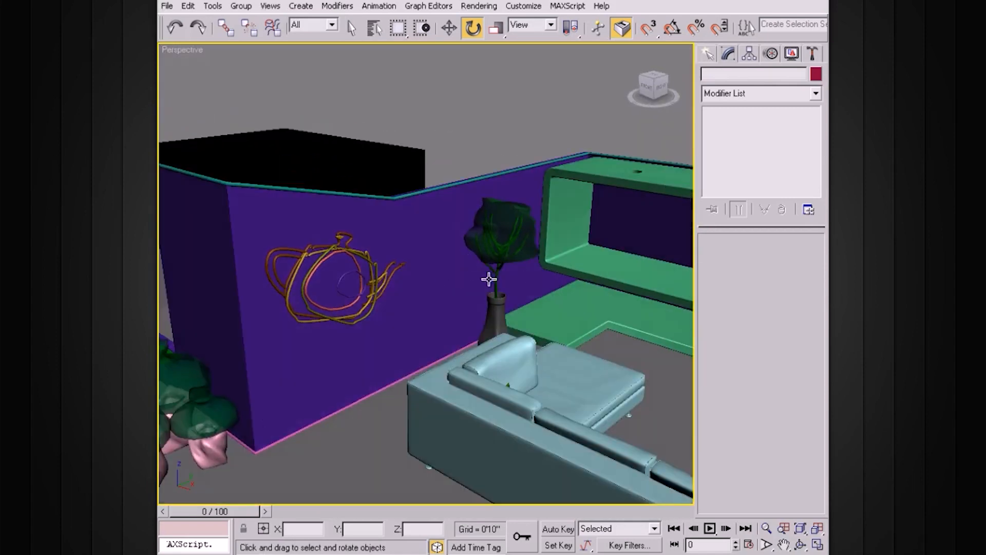
pyautogui.keyDown('alt'); pyautogui.moveTo(485, 291); pyautogui.dragTo(434, 215, button='middle'); pyautogui.keyUp('alt')
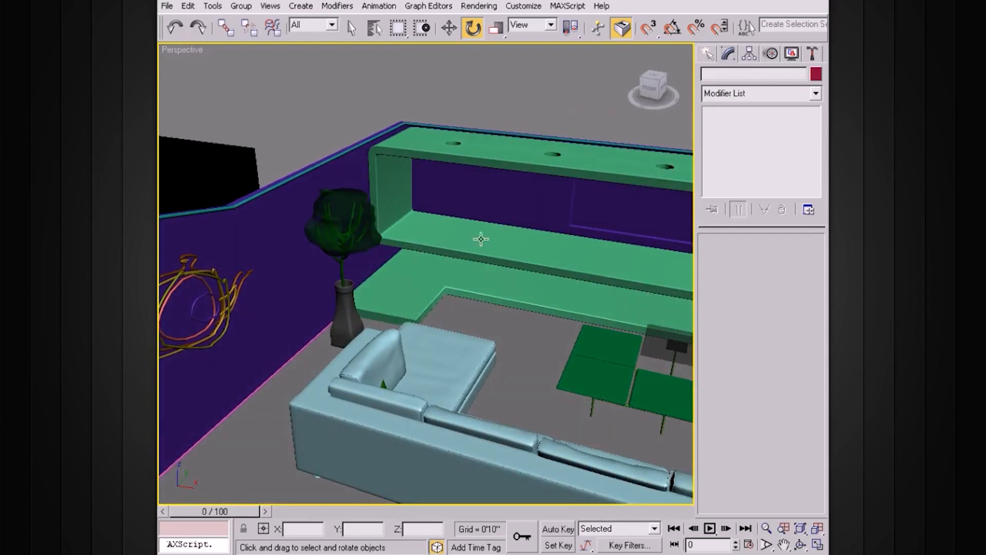
pyautogui.keyDown('alt'); pyautogui.moveTo(483, 234); pyautogui.dragTo(497, 251, button='middle'); pyautogui.keyUp('alt')
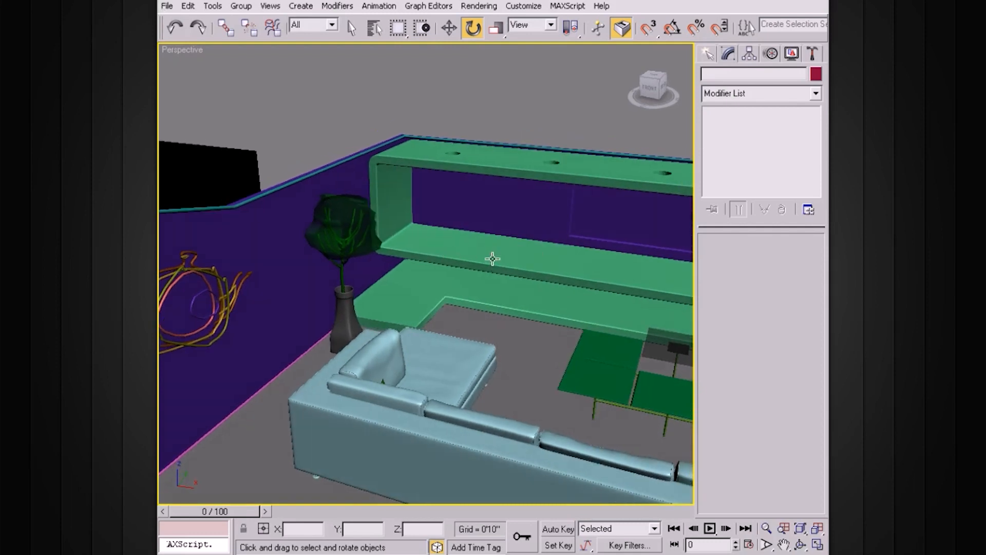
pyautogui.keyDown('alt'); pyautogui.moveTo(506, 279); pyautogui.dragTo(601, 344, button='middle'); pyautogui.keyUp('alt')
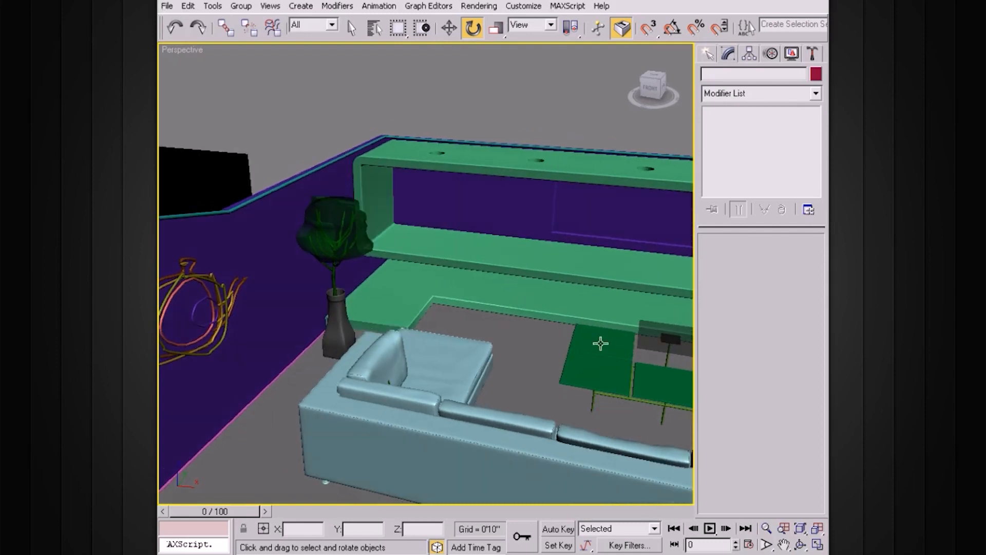
pyautogui.keyDown('alt'); pyautogui.moveTo(577, 298); pyautogui.dragTo(510, 293, button='middle'); pyautogui.keyUp('alt')
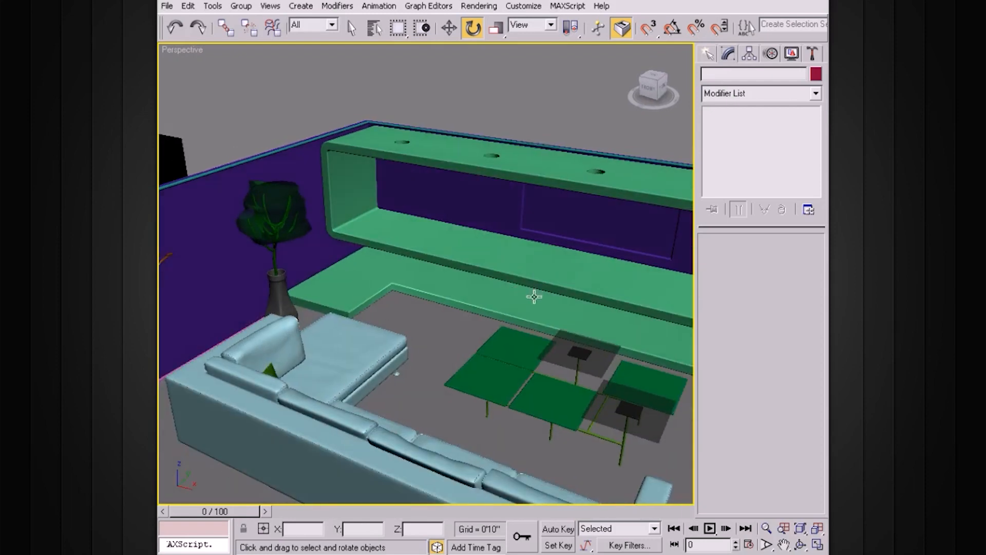
pyautogui.keyDown('alt'); pyautogui.moveTo(532, 297); pyautogui.dragTo(462, 288, button='middle'); pyautogui.keyUp('alt')
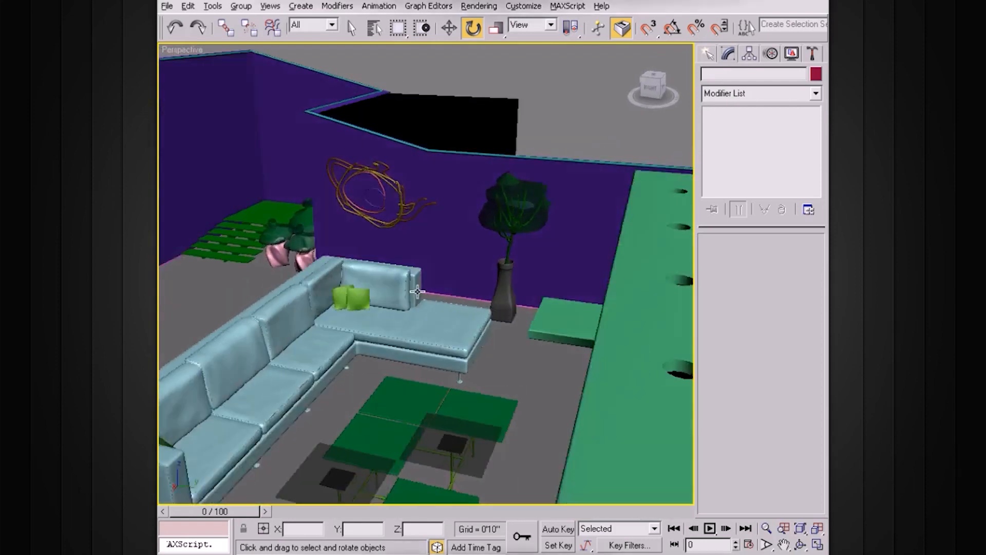